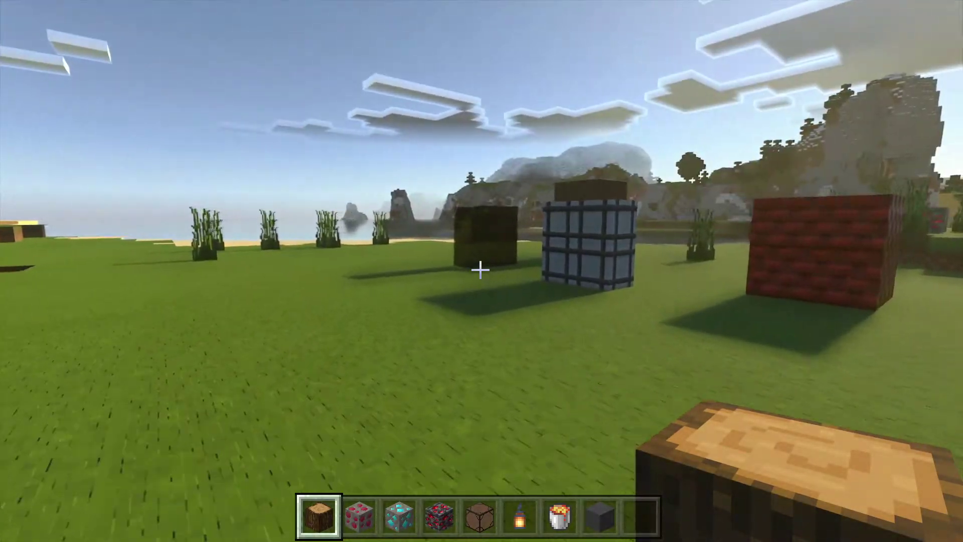
# Step: Pause the game with Esc after looking around the grassy creative world
pyautogui.press('Escape')
# Step: Save and quit the world, then reach Classic Skins through Profile on the title screen
pyautogui.click(200, 401)
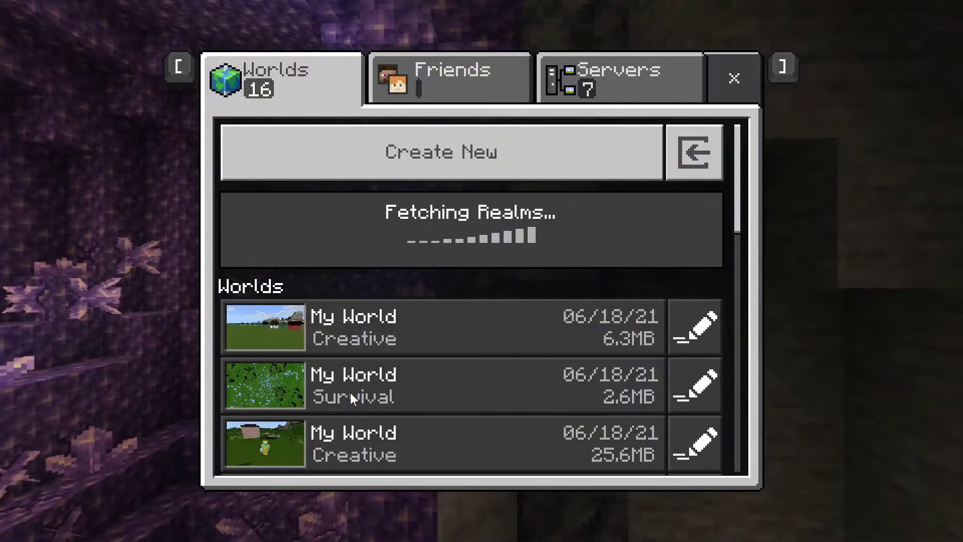
pyautogui.press('Escape')
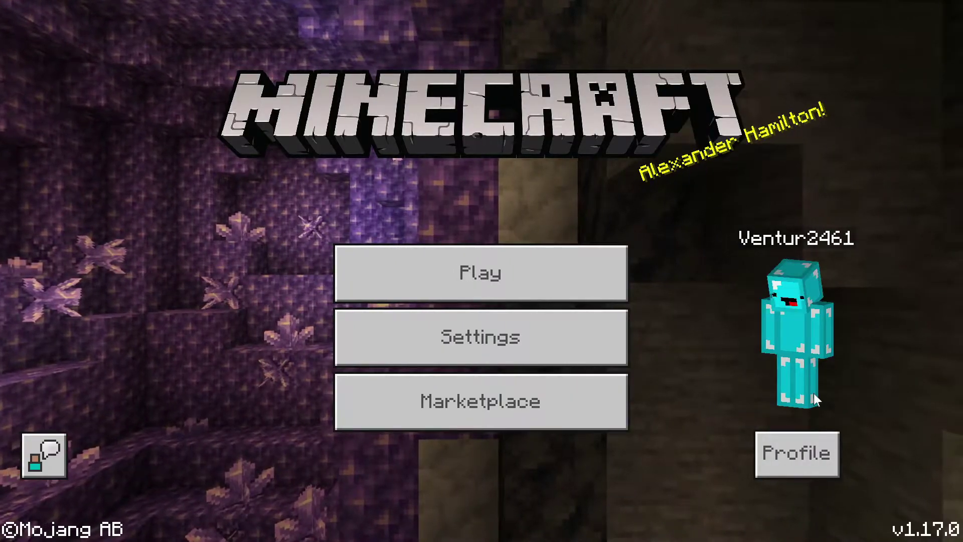
pyautogui.click(810, 457)
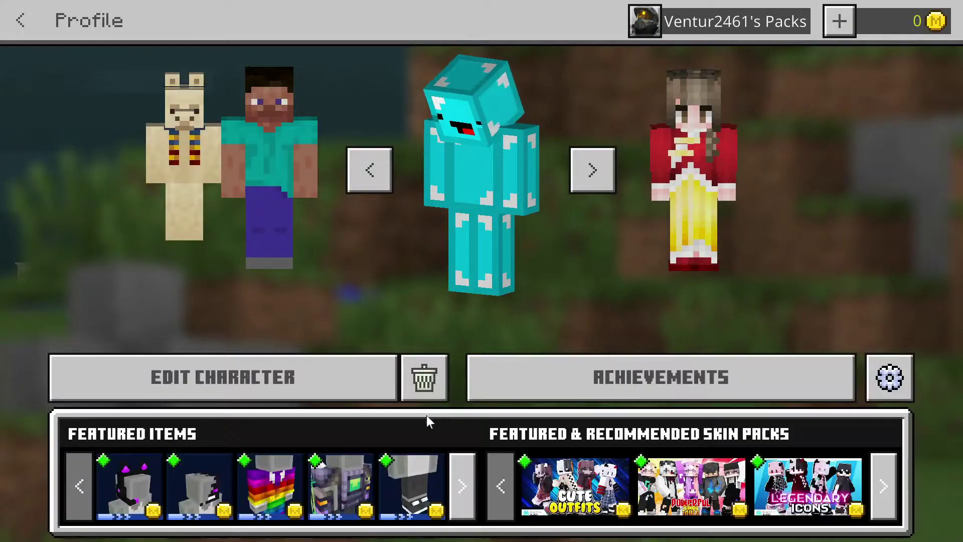
pyautogui.click(473, 189)
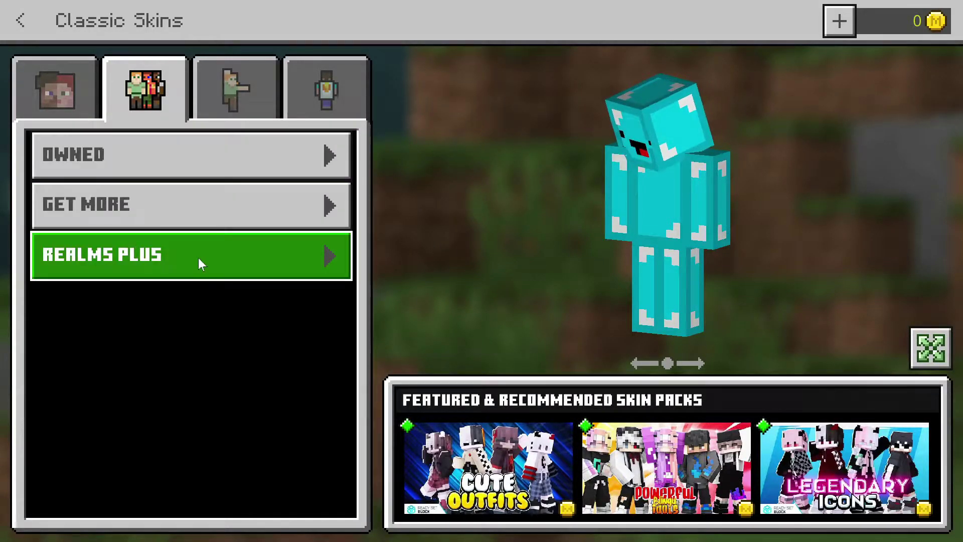
# Step: Expand Owned skins and preview two Dogtopia dogs and two Lunar New Year of the Ox skins
pyautogui.click(191, 162)
pyautogui.scroll(-1, 183, 301)
pyautogui.scroll(1, 185, 297)
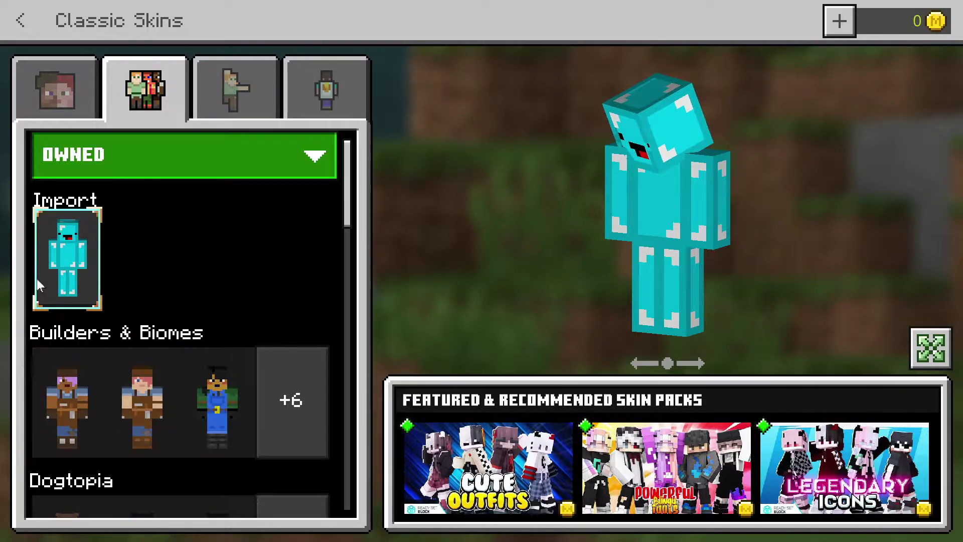
pyautogui.scroll(-2, 59, 286)
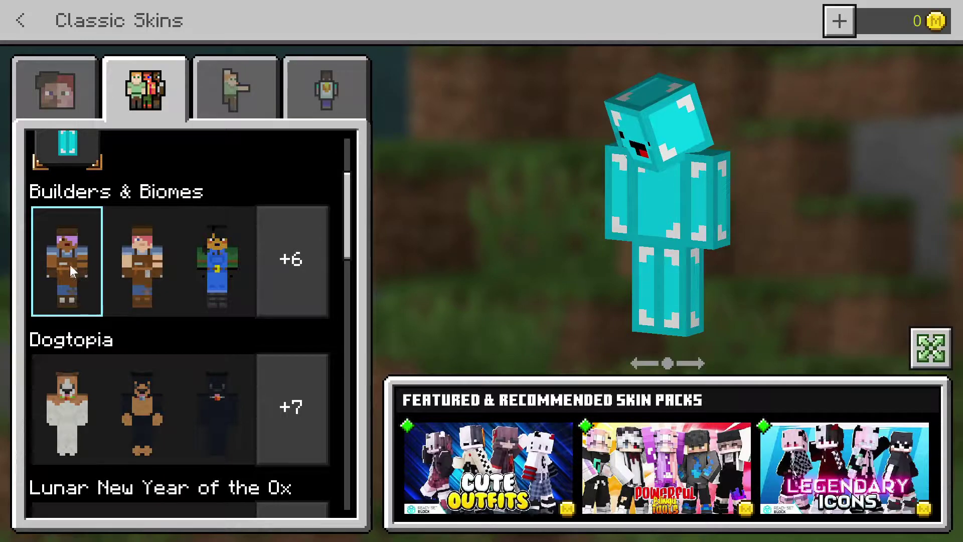
pyautogui.scroll(-1, 70, 264)
pyautogui.click(71, 353)
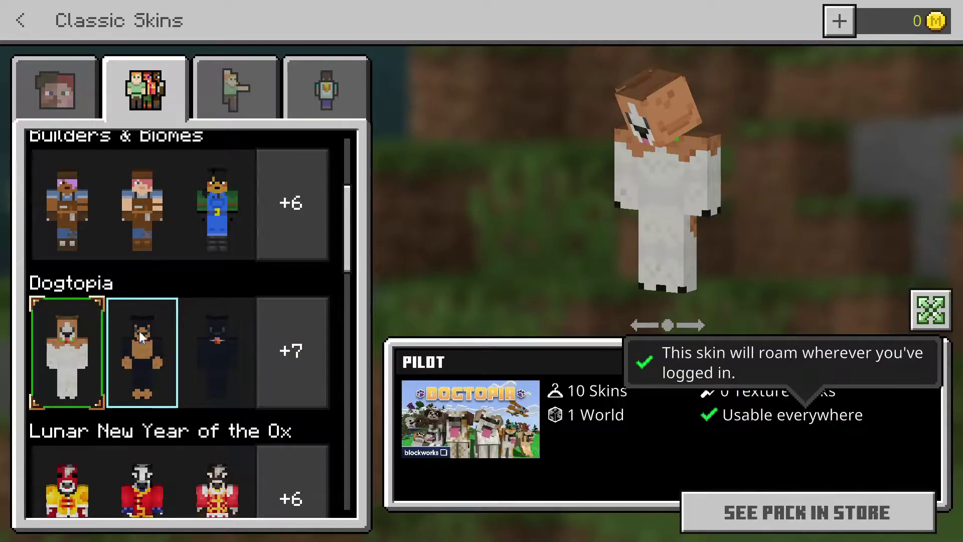
pyautogui.click(166, 345)
pyautogui.moveTo(669, 171); pyautogui.dragTo(634, 170)
pyautogui.scroll(-1, 228, 285)
pyautogui.click(86, 423)
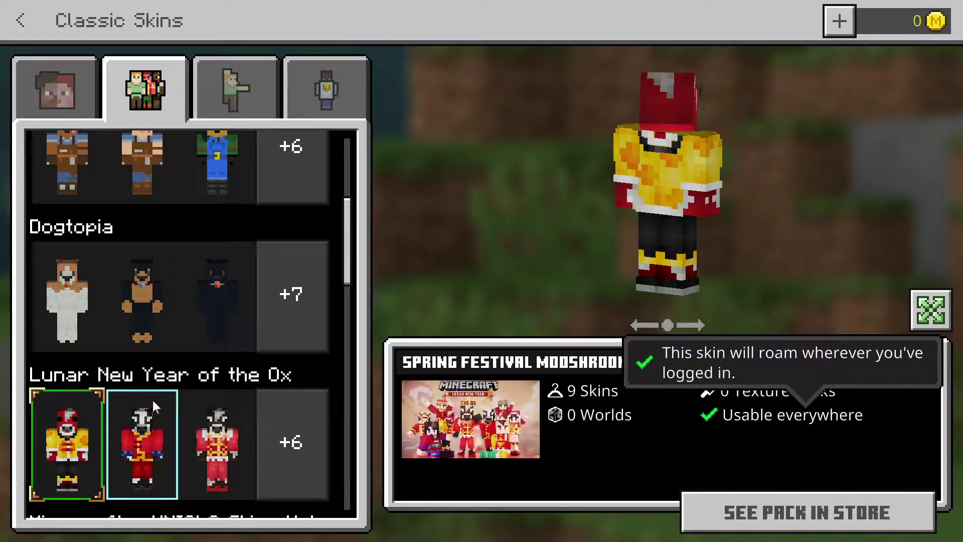
pyautogui.scroll(-2, 154, 395)
pyautogui.click(140, 347)
# Step: Preview UNIQLO, Portal Pioneers RTX and Spring Friends skins, including Petunia
pyautogui.scroll(-1, 134, 403)
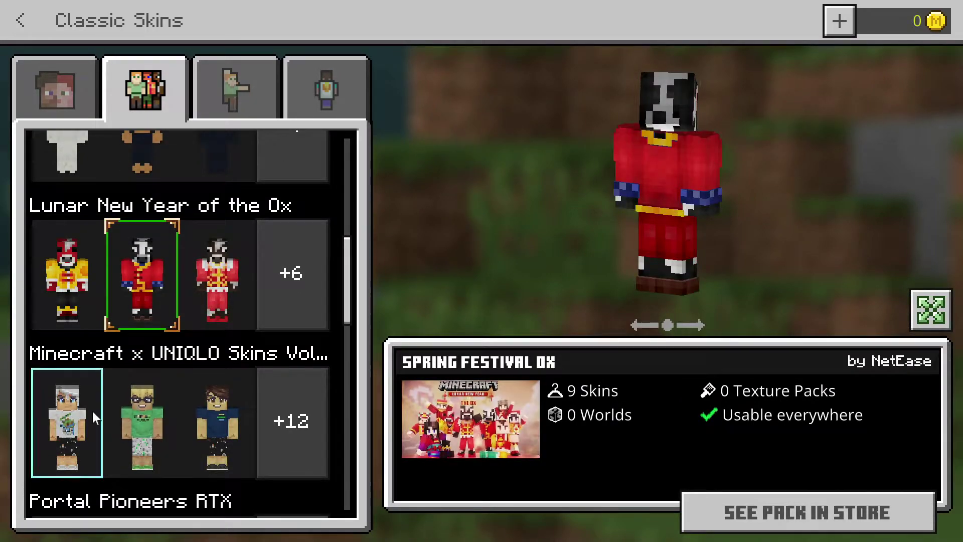
pyautogui.click(92, 411)
pyautogui.scroll(-1, 134, 393)
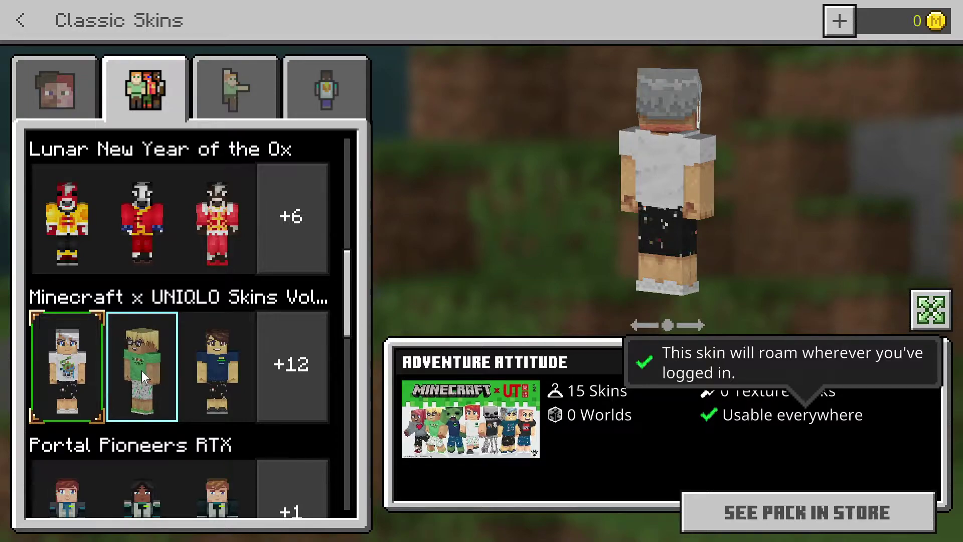
pyautogui.scroll(-1, 137, 370)
pyautogui.click(219, 339)
pyautogui.click(161, 339)
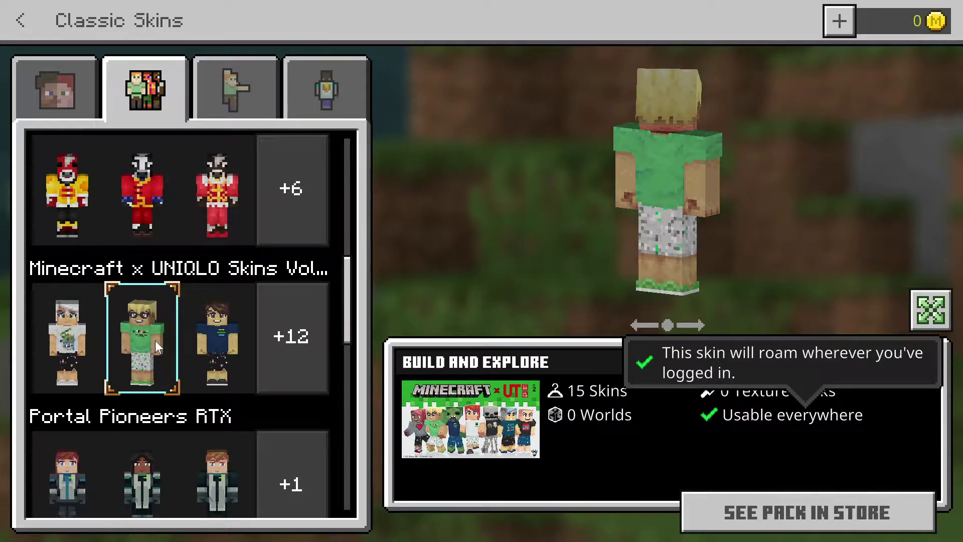
pyautogui.scroll(-1, 158, 339)
pyautogui.scroll(-2, 162, 337)
pyautogui.click(76, 409)
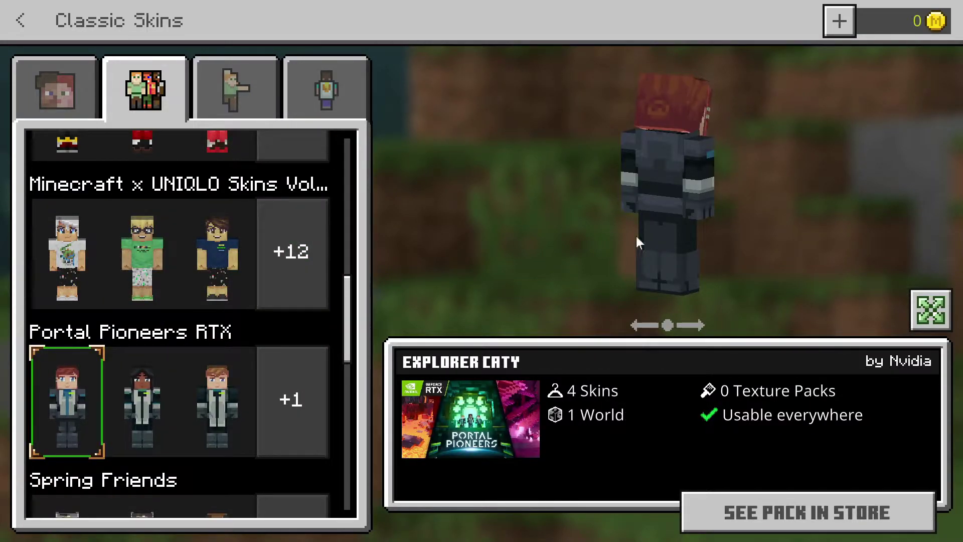
pyautogui.scroll(-2, 272, 323)
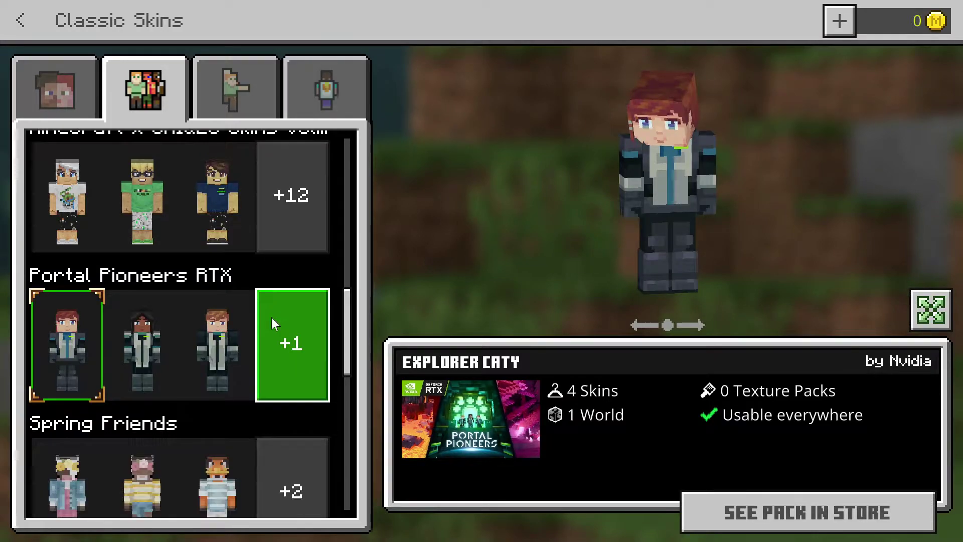
pyautogui.scroll(-5, 241, 321)
pyautogui.click(148, 349)
pyautogui.click(49, 348)
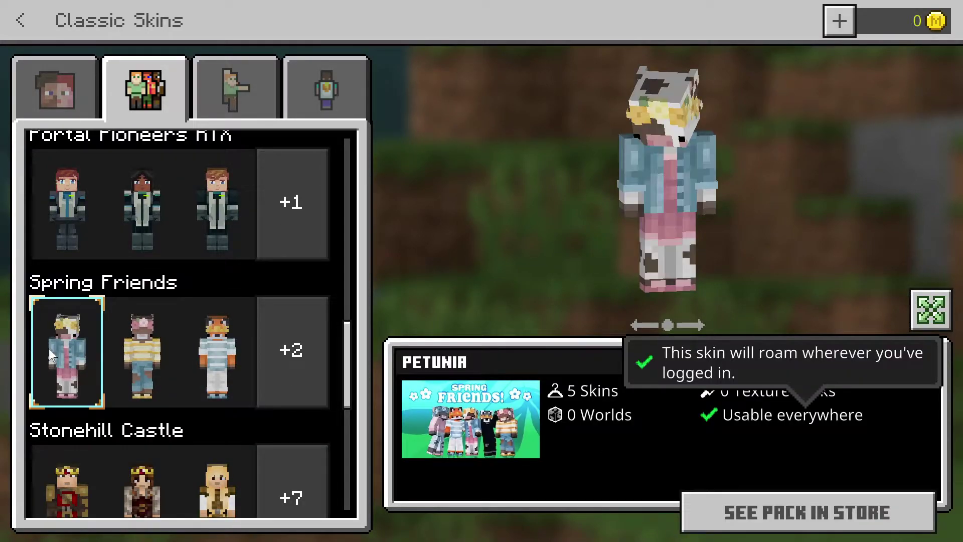
# Step: Preview Stonehill Castle's Arthur and Ursula, settle on Arctic Knight, and show packs to get
pyautogui.scroll(-1, 125, 354)
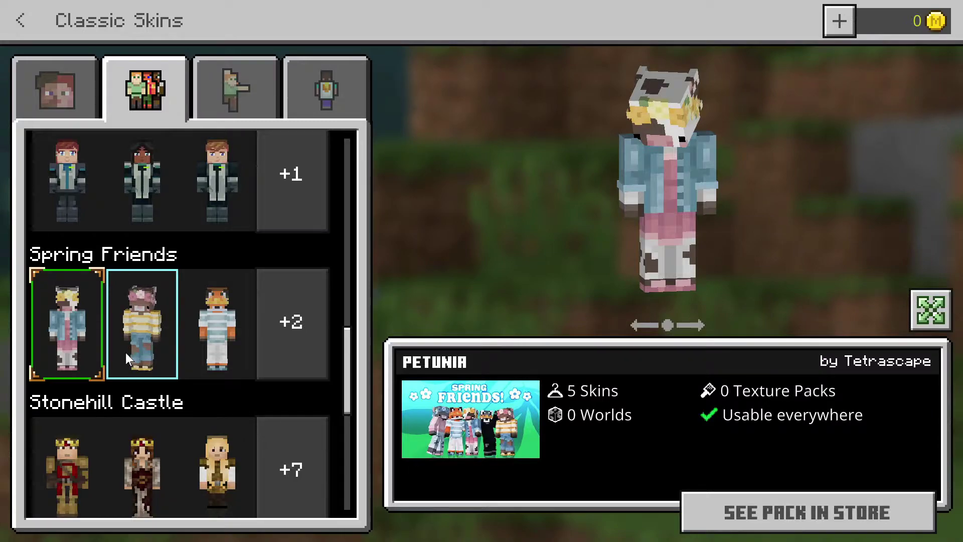
pyautogui.scroll(-4, 115, 355)
pyautogui.click(85, 375)
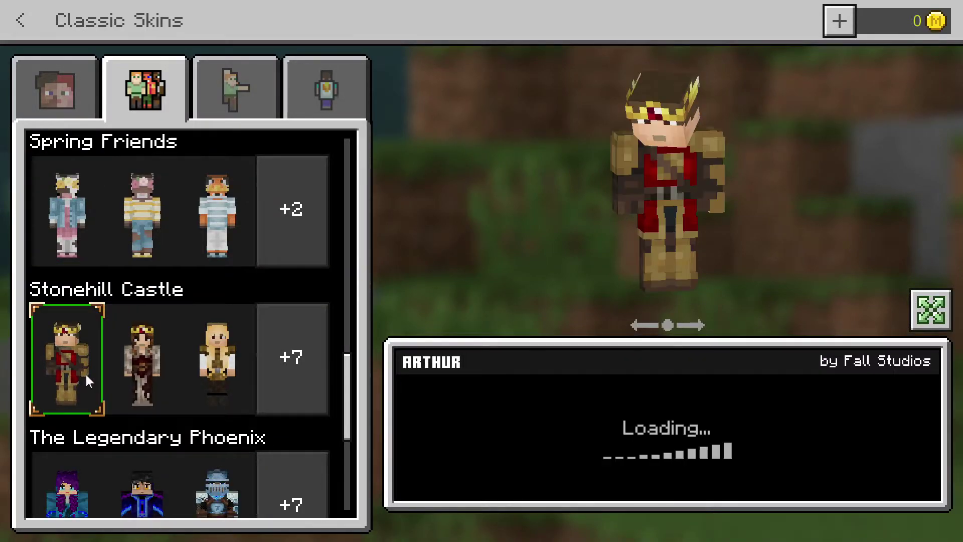
pyautogui.click(201, 371)
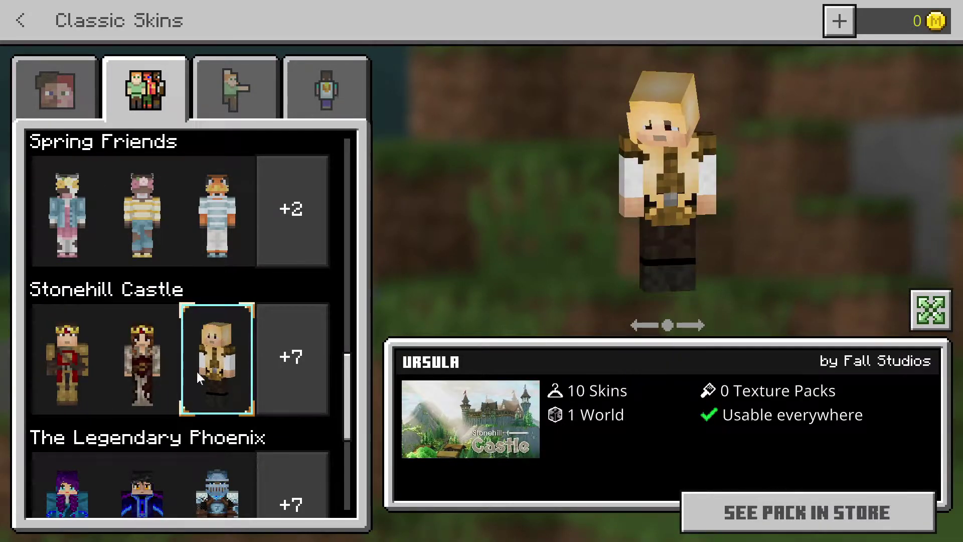
pyautogui.scroll(-3, 171, 380)
pyautogui.click(217, 424)
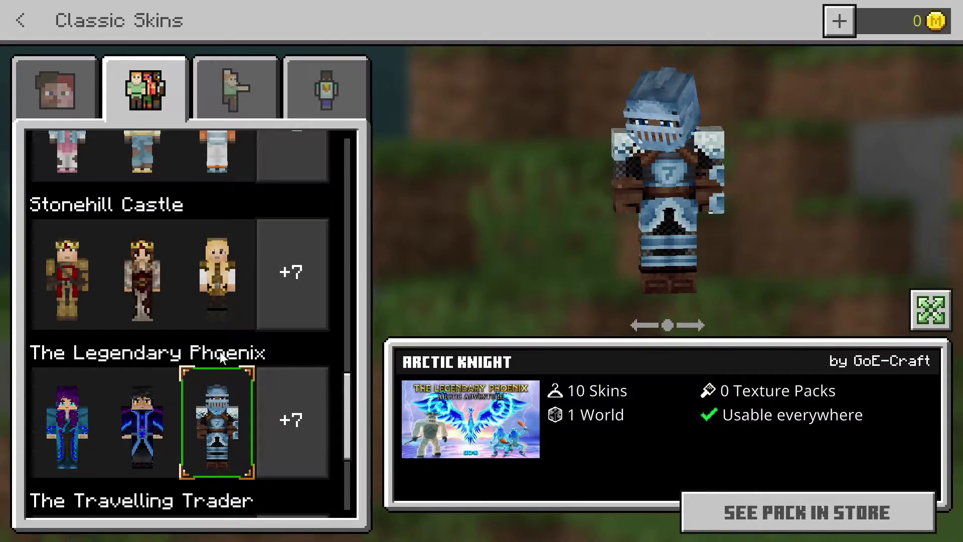
pyautogui.scroll(-5, 220, 351)
pyautogui.click(201, 435)
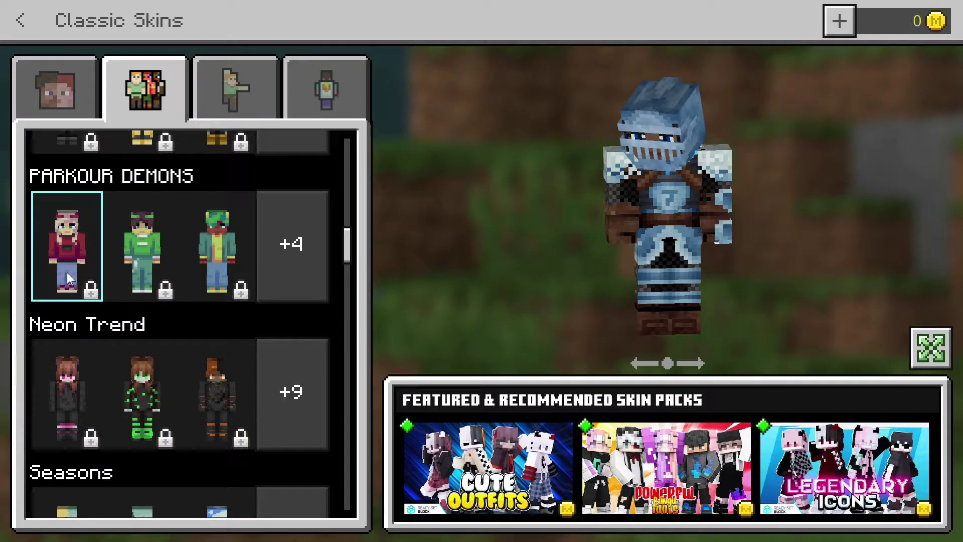
# Step: Preview the PARKOUR DEMONS Scout skin, return to owned skins, and select the Import skin tile
pyautogui.click(67, 259)
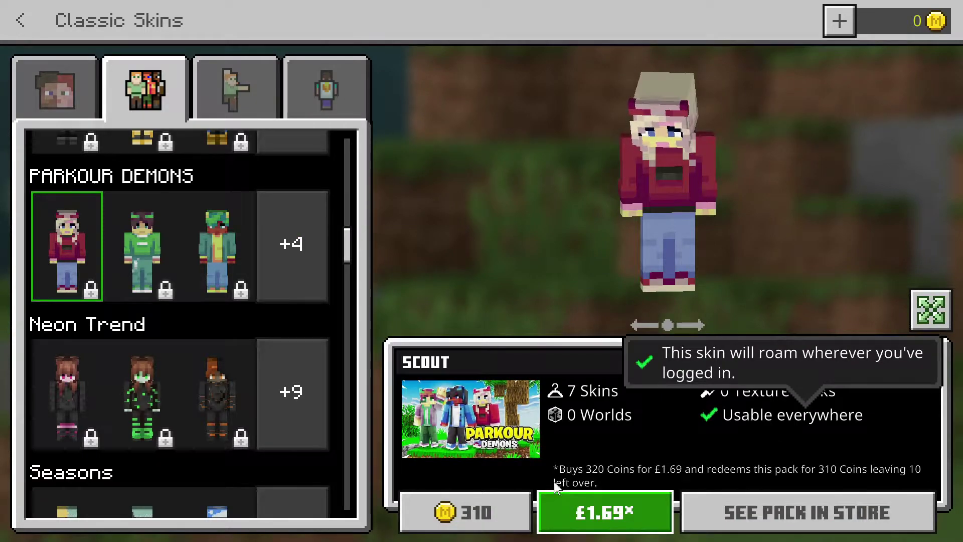
pyautogui.scroll(2, 205, 281)
pyautogui.scroll(-10, 219, 291)
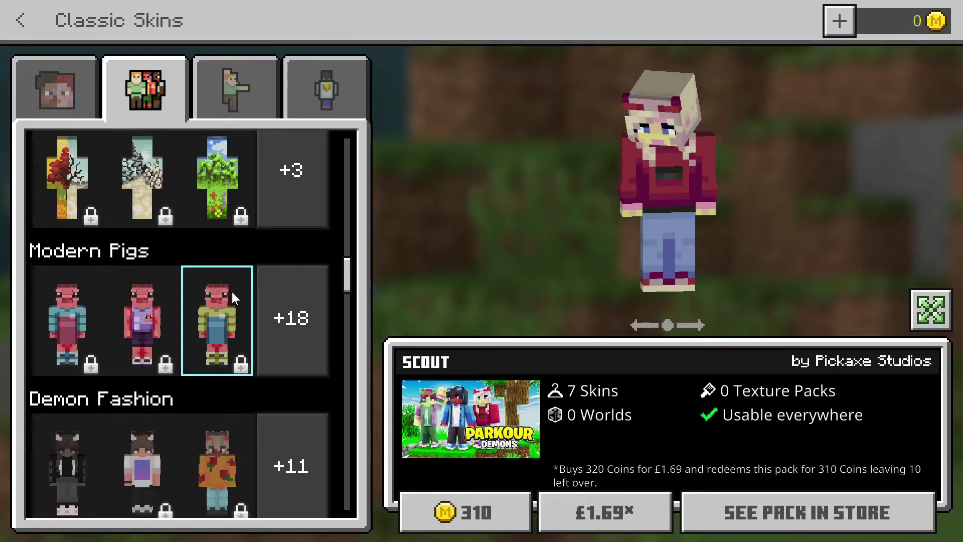
pyautogui.moveTo(344, 287); pyautogui.dragTo(357, 242)
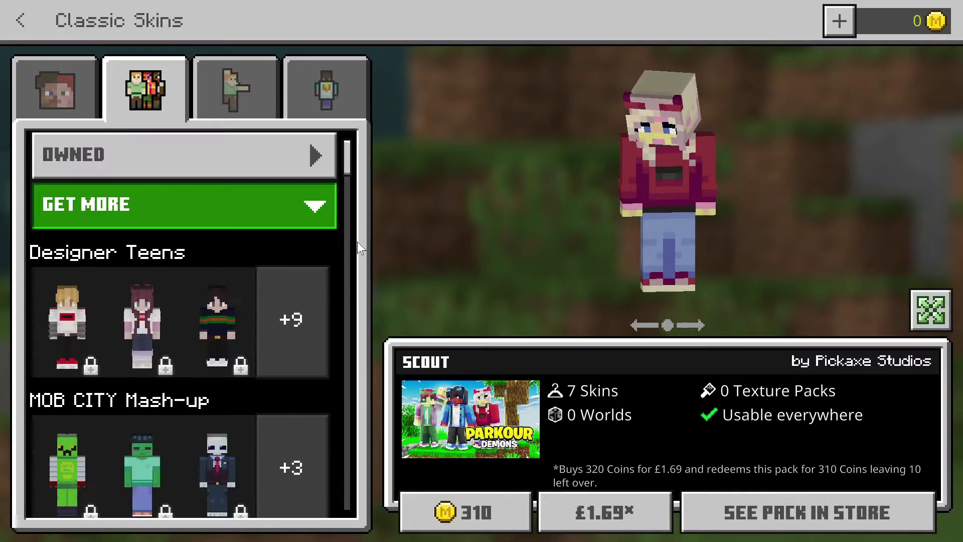
pyautogui.click(201, 159)
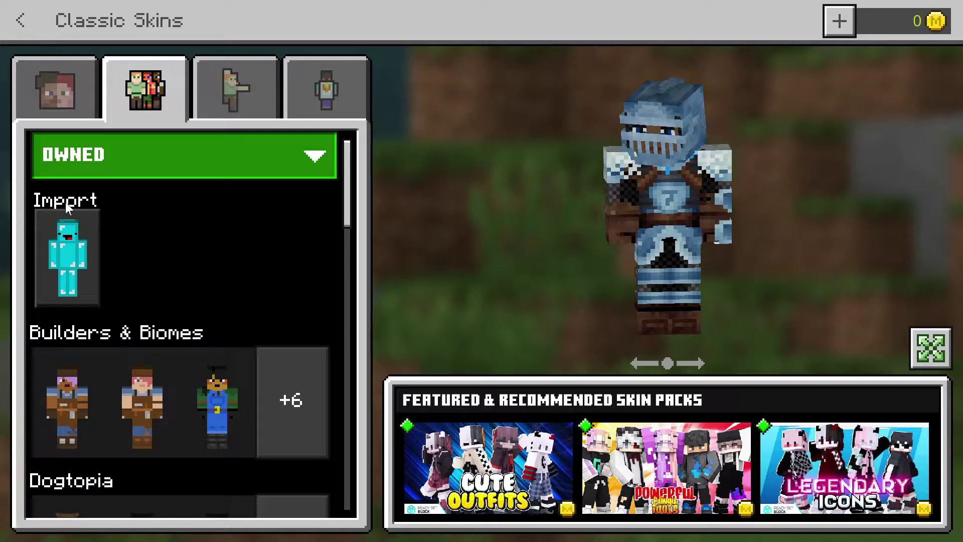
pyautogui.click(68, 243)
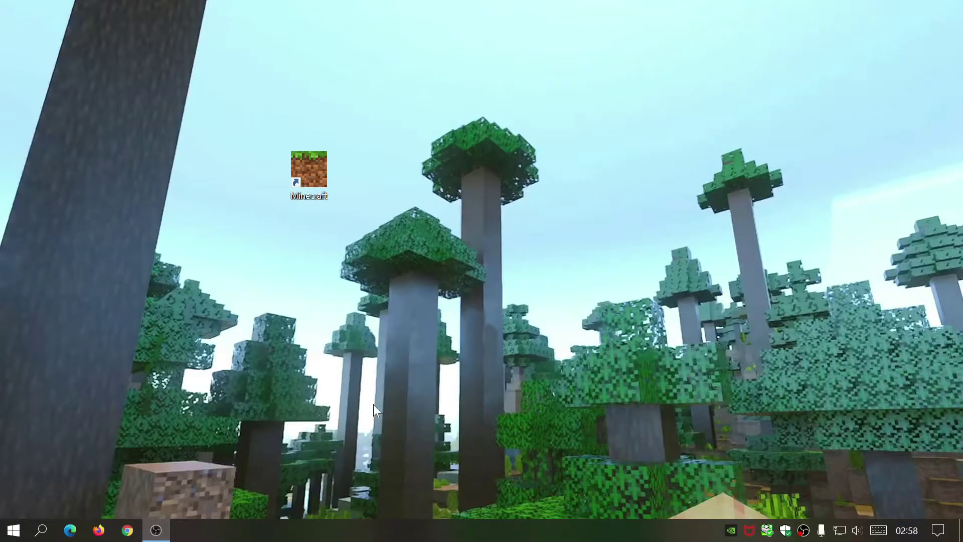
# Step: Search Edge for 'minecraft bedrock skins' and open the Skindex 'Bedrock | Minecraft Skins' result
pyautogui.click(76, 530)
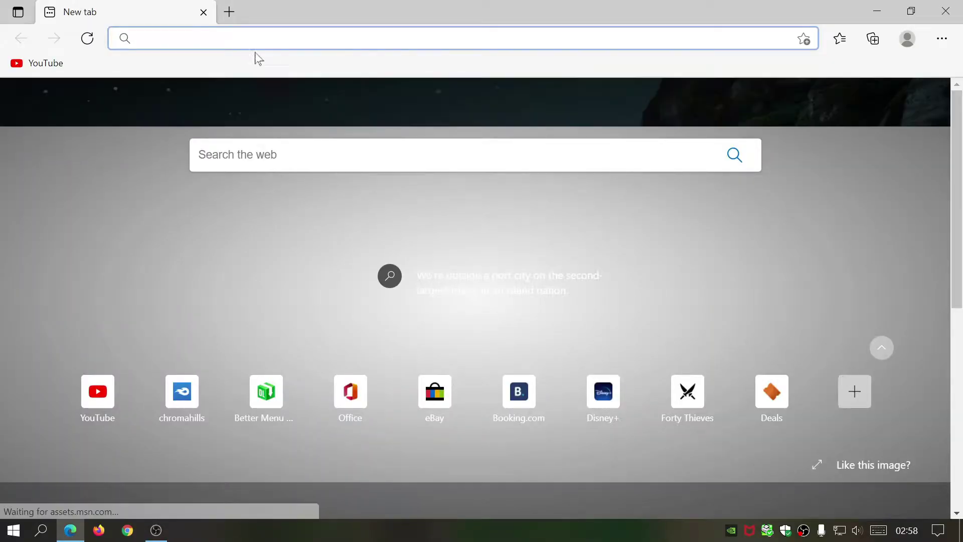
pyautogui.click(256, 40)
pyautogui.write('minec')
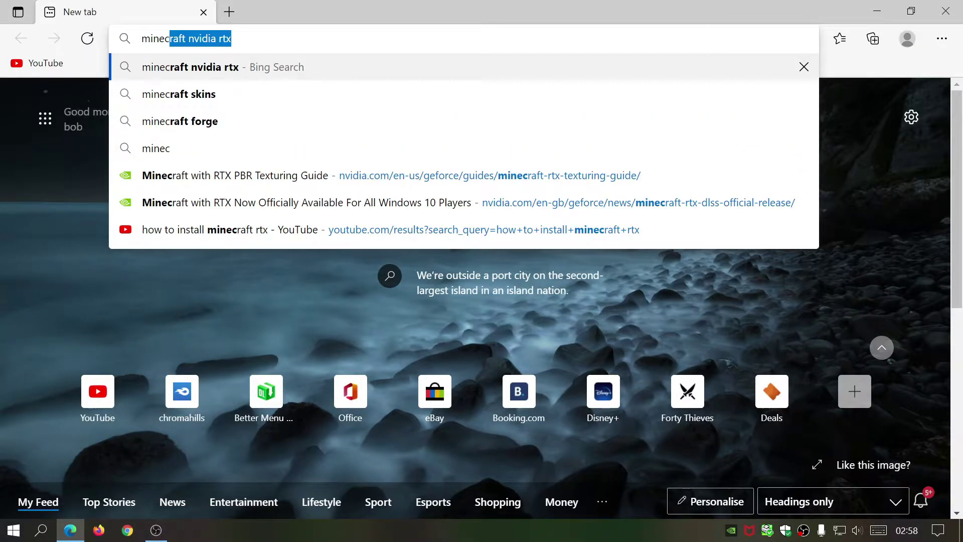
pyautogui.write('raft bedor')
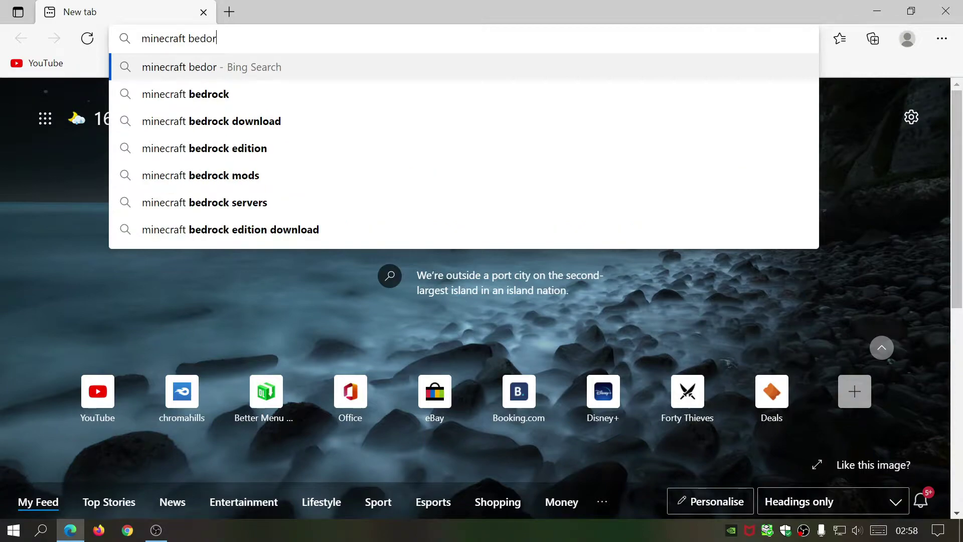
pyautogui.press('BackSpace')
pyautogui.press('BackSpace')
pyautogui.write('rock skins')
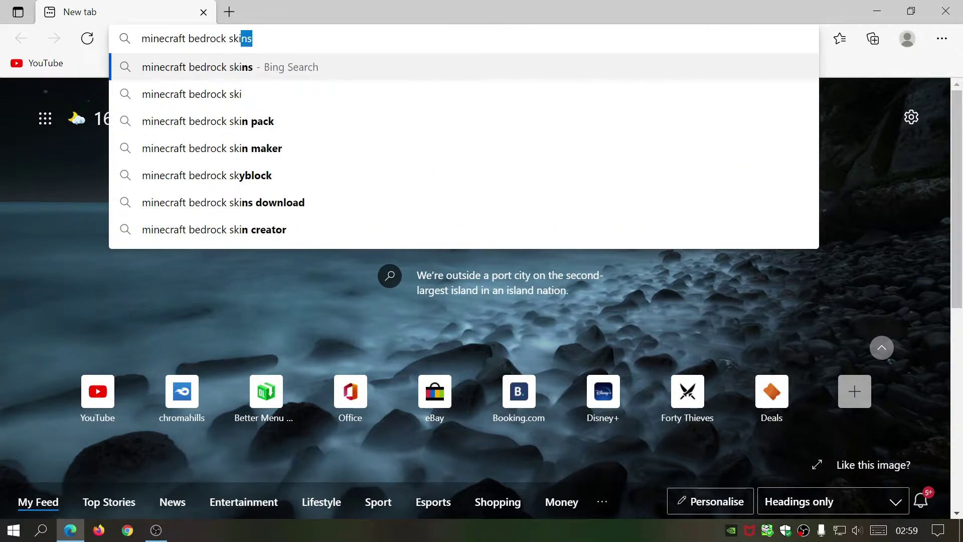
pyautogui.press('Return')
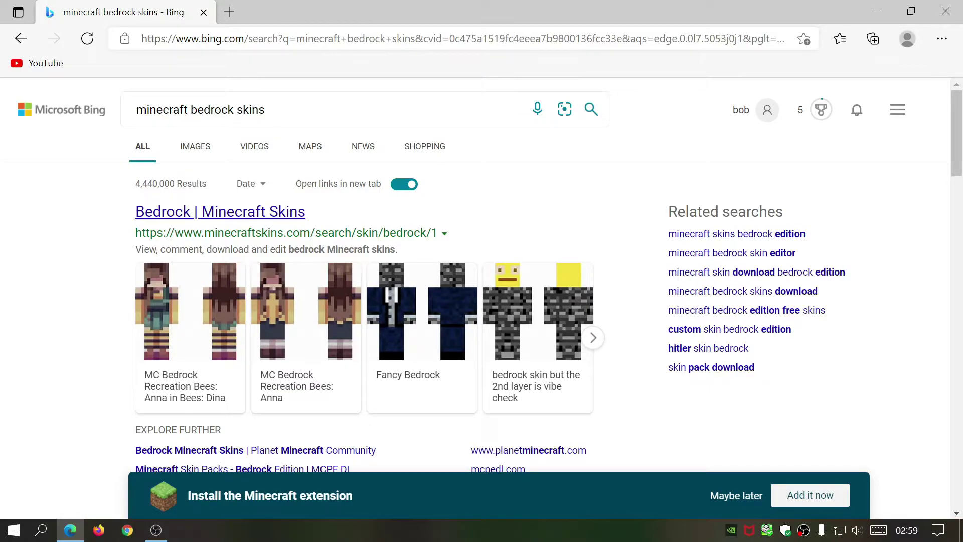
pyautogui.click(241, 216)
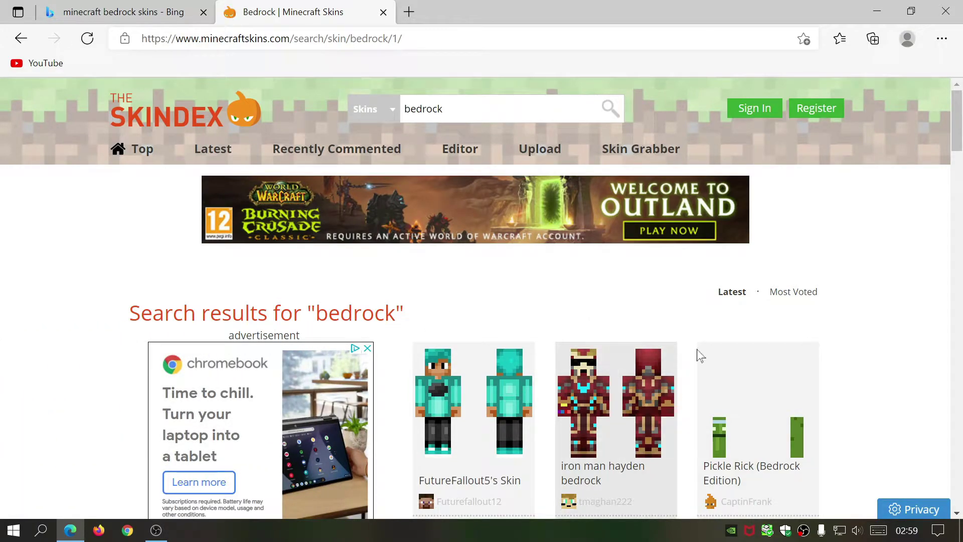
# Step: Scroll through the first page of Skindex bedrock skin results
pyautogui.scroll(-5, 699, 355)
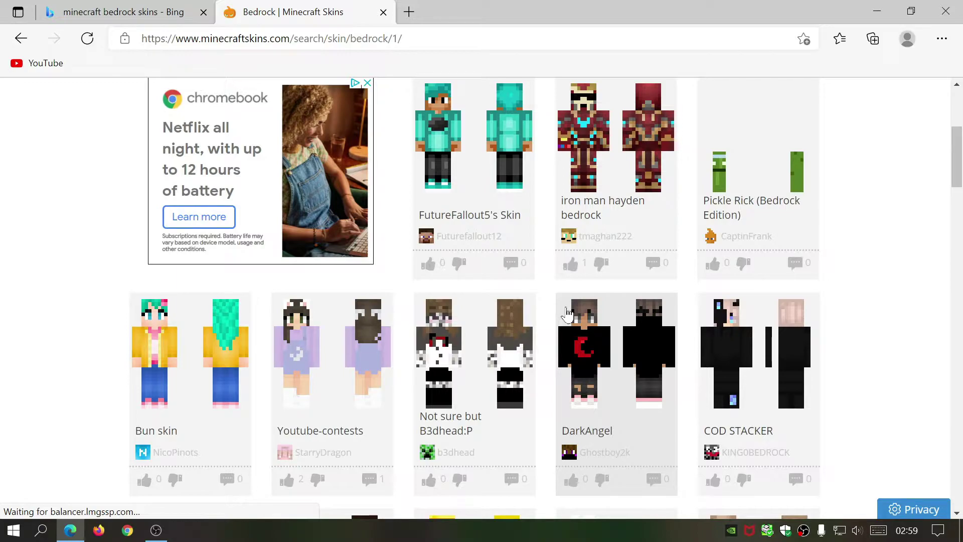
pyautogui.scroll(5, 567, 313)
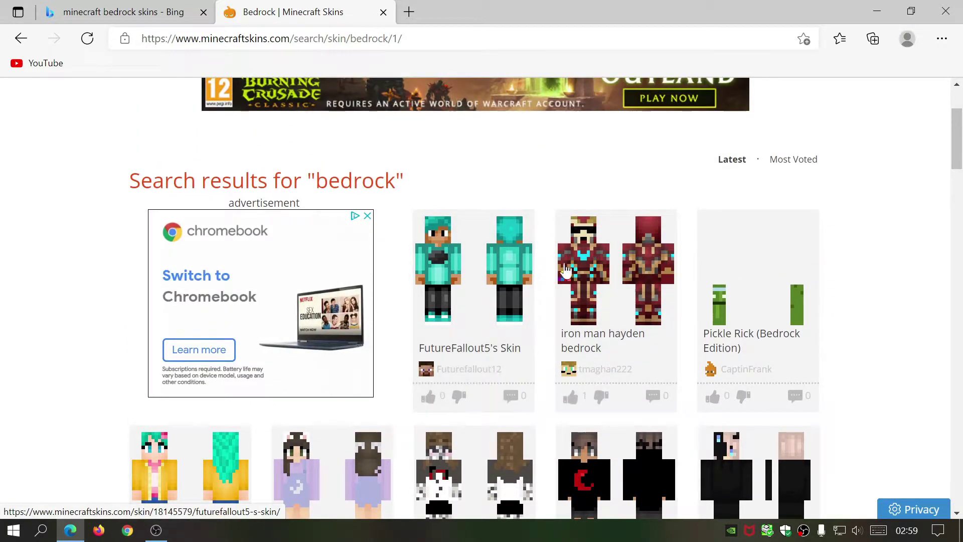
pyautogui.scroll(-15, 613, 342)
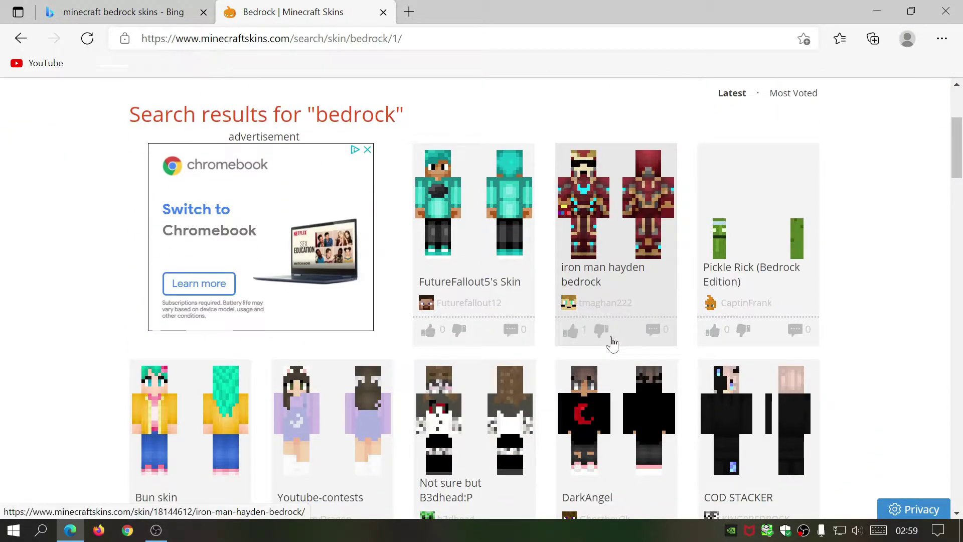
pyautogui.scroll(-10, 607, 339)
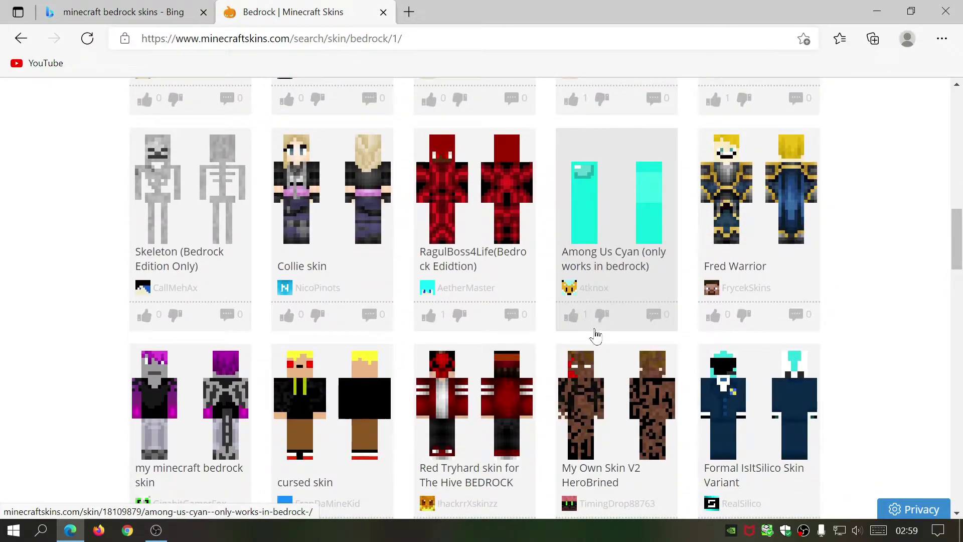
pyautogui.scroll(-17, 630, 321)
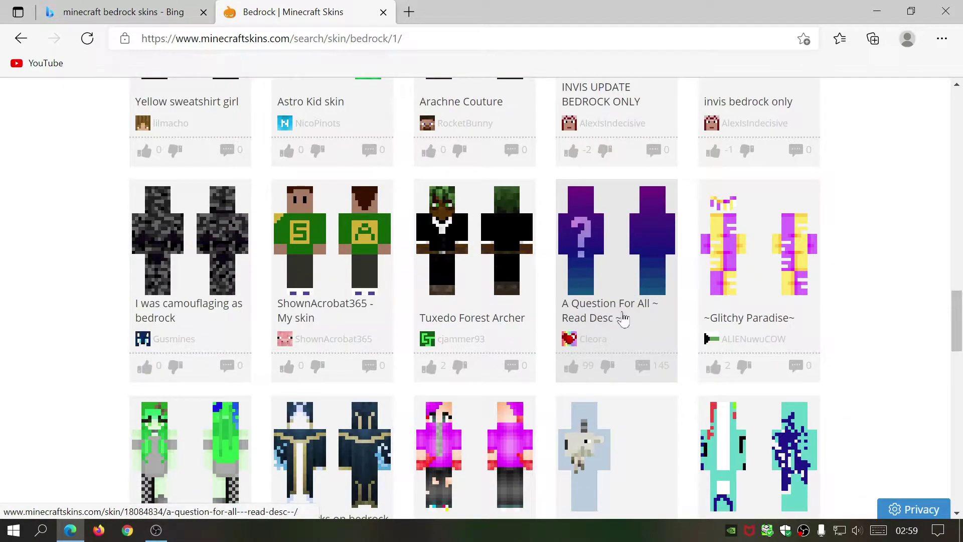
pyautogui.scroll(-8, 604, 305)
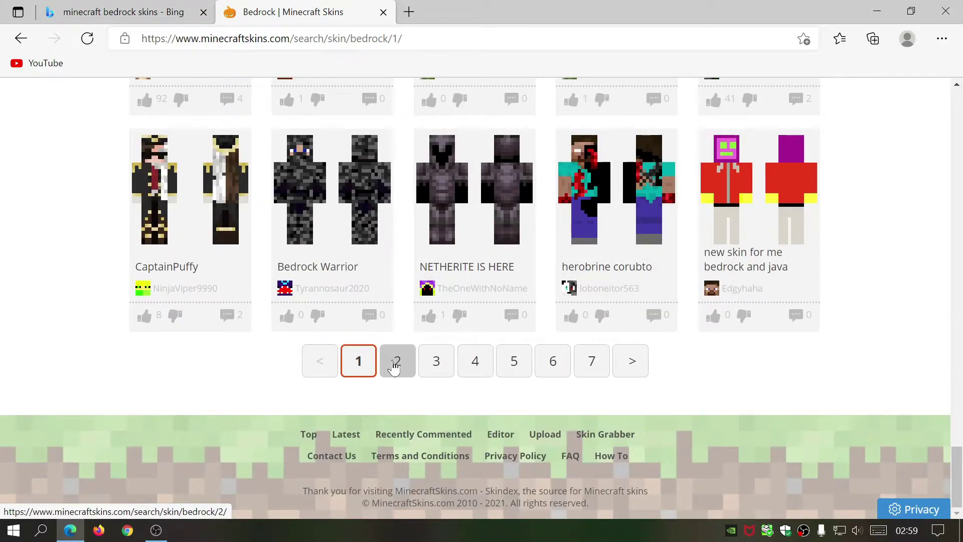
# Step: Go to results page 2, dismiss the full-page advert, and browse down the page
pyautogui.click(396, 363)
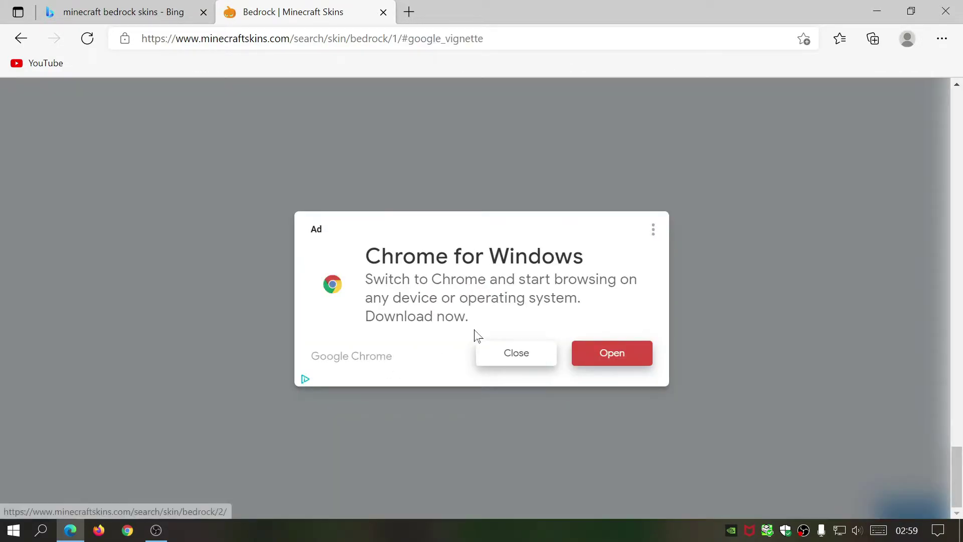
pyautogui.click(512, 353)
pyautogui.scroll(-10, 512, 357)
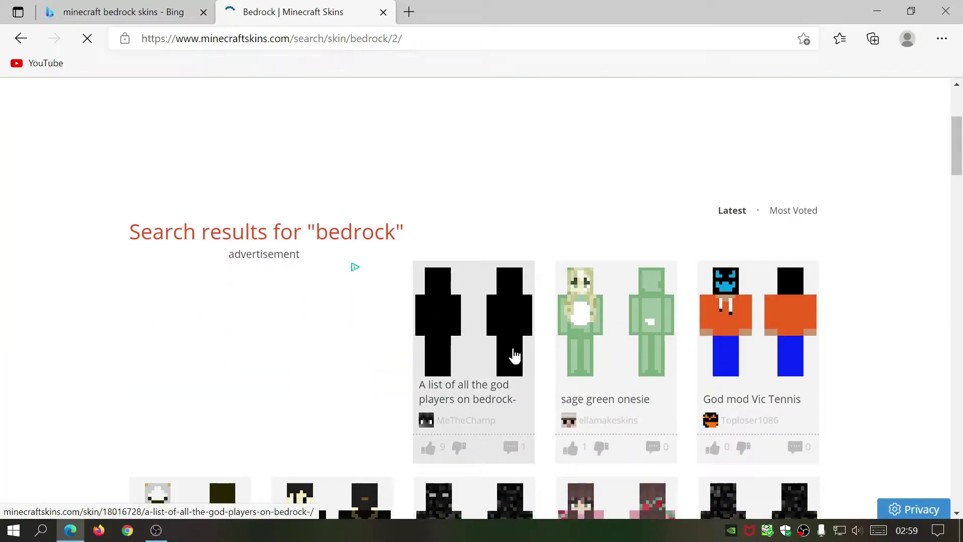
pyautogui.scroll(-10, 516, 351)
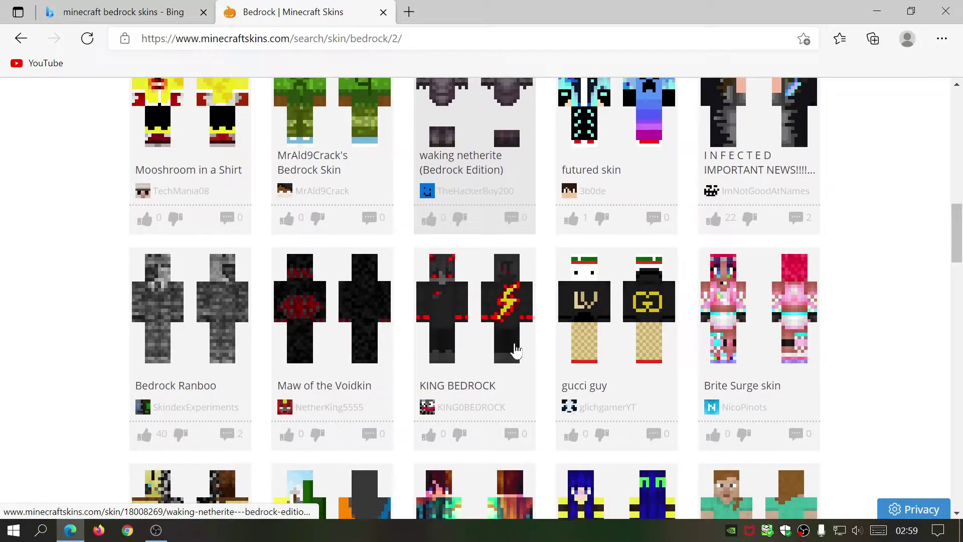
pyautogui.scroll(-15, 517, 346)
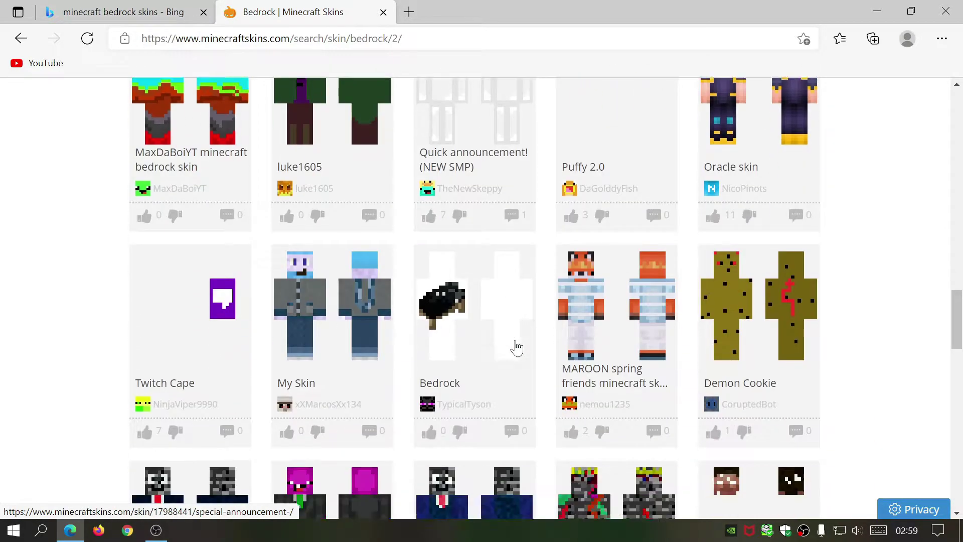
pyautogui.scroll(-7, 512, 332)
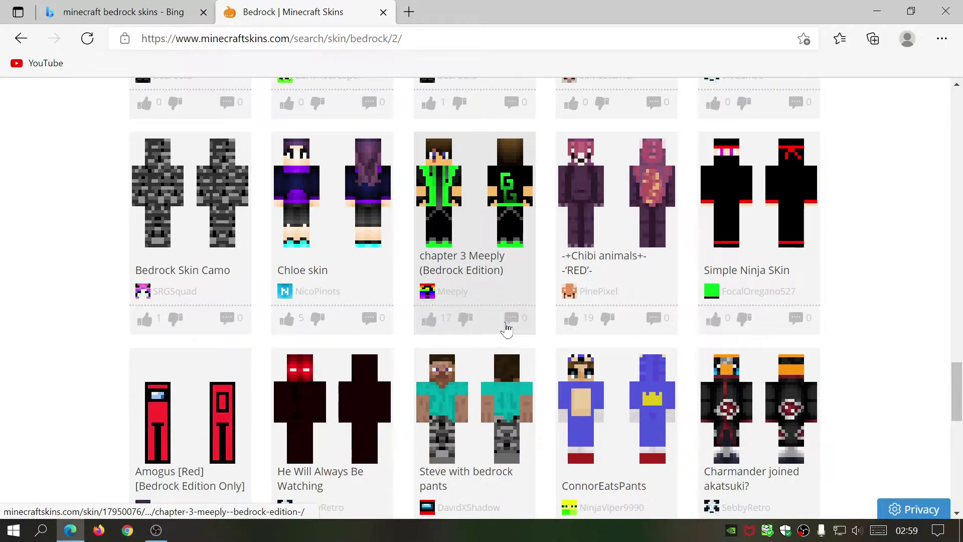
pyautogui.scroll(-6, 498, 321)
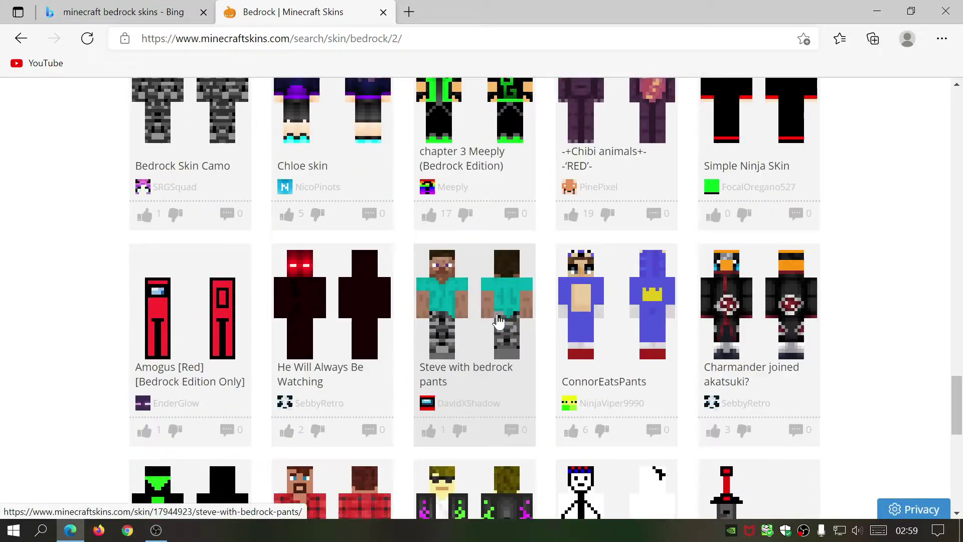
pyautogui.scroll(7, 498, 321)
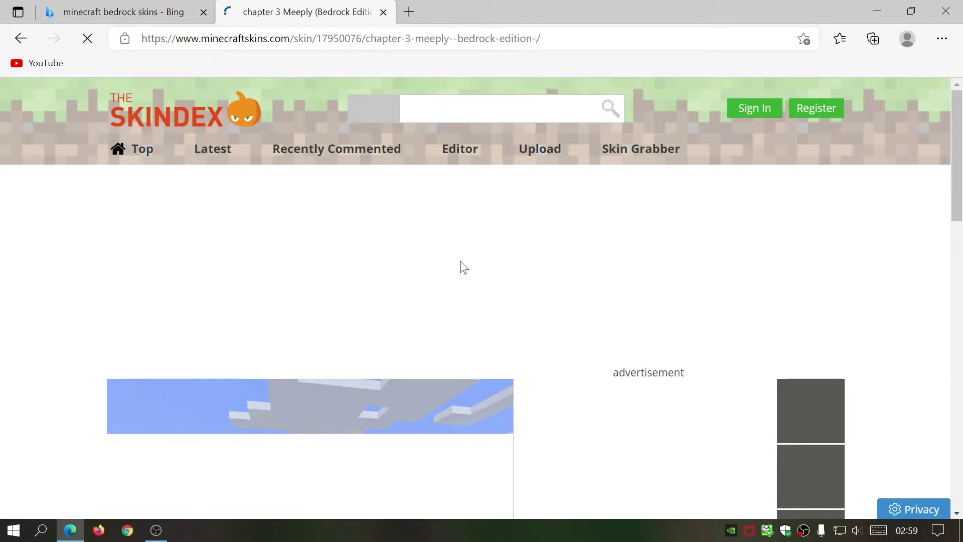
# Step: Rotate the chapter 3 Meeply skin preview to face front and download its skin image
pyautogui.scroll(-3, 548, 309)
pyautogui.moveTo(356, 335); pyautogui.dragTo(337, 350)
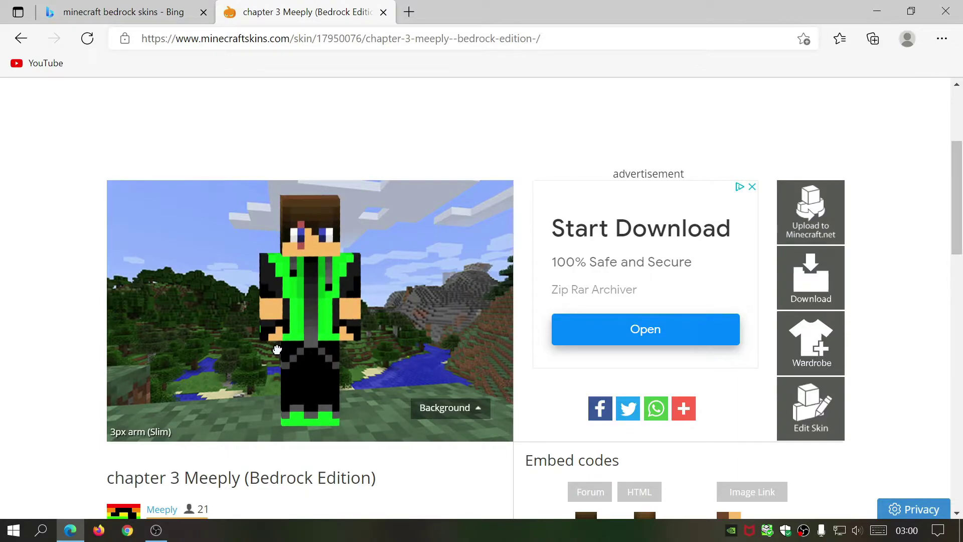
pyautogui.scroll(-8, 295, 356)
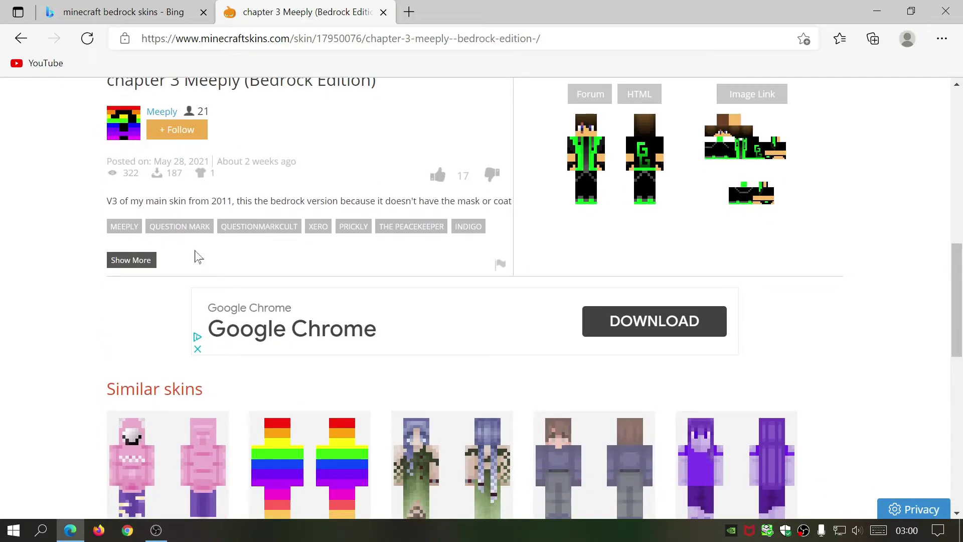
pyautogui.scroll(4, 550, 314)
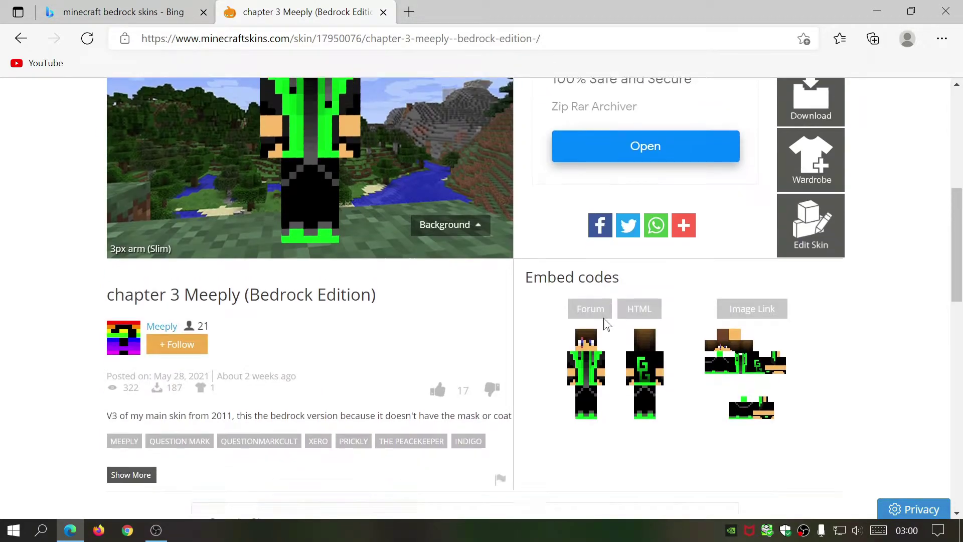
pyautogui.scroll(-4, 652, 336)
pyautogui.scroll(-6, 622, 351)
pyautogui.scroll(15, 610, 376)
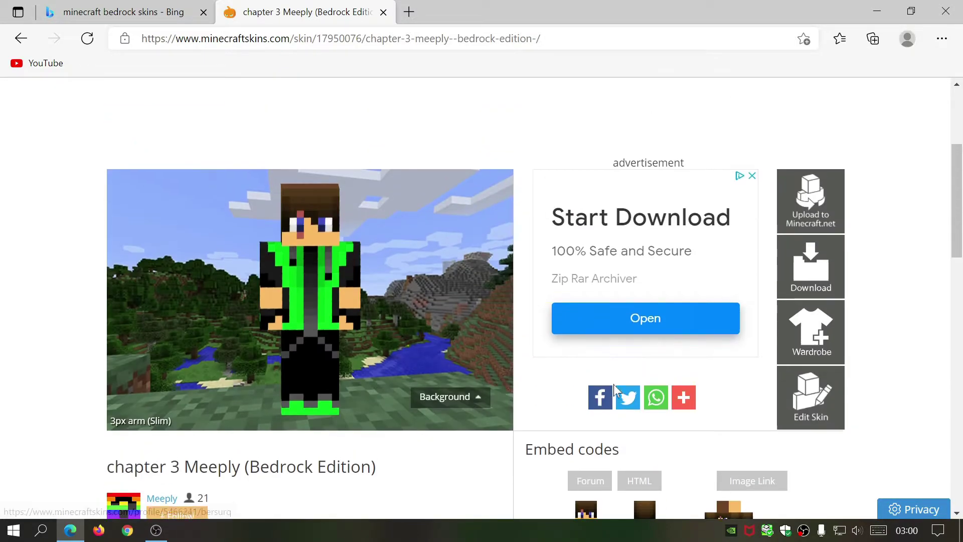
pyautogui.scroll(-2, 454, 351)
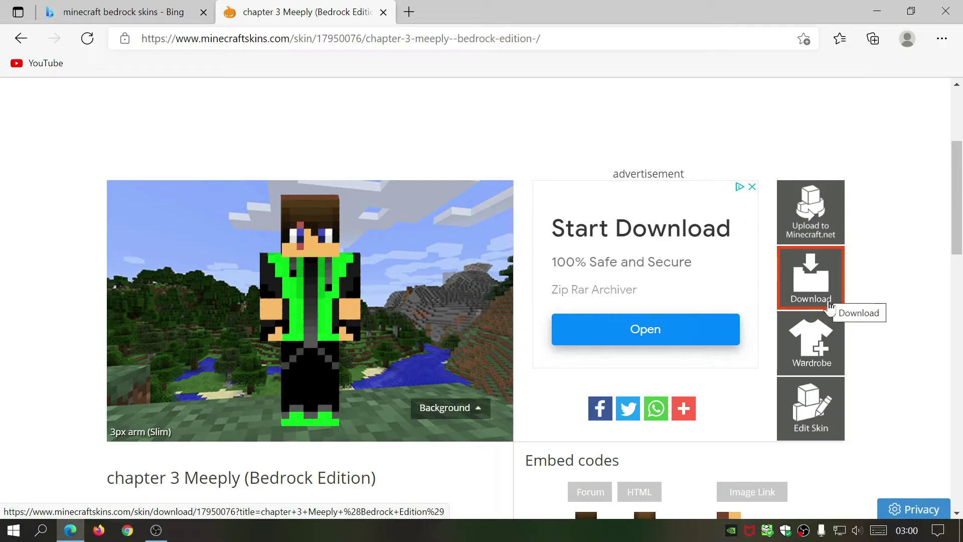
pyautogui.click(816, 291)
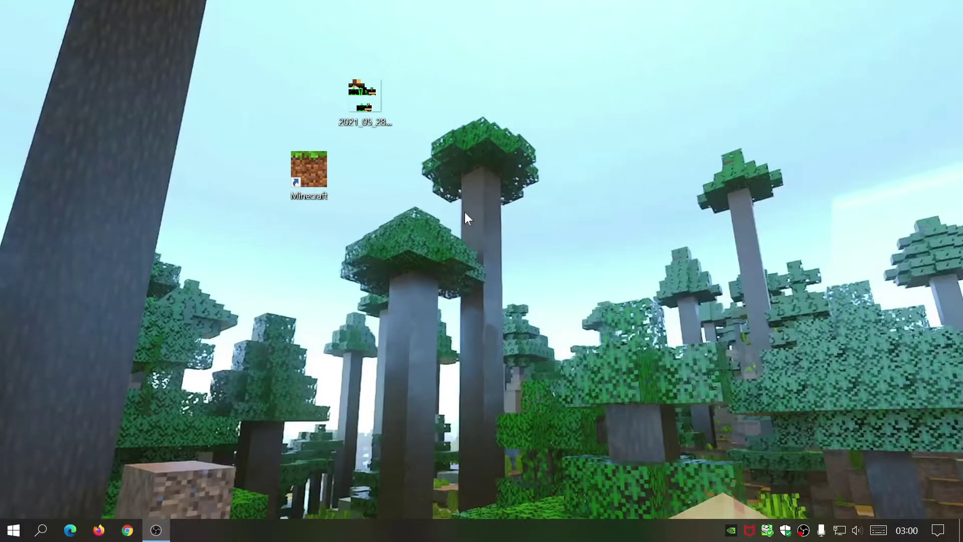
# Step: Confirm the desktop skin PNG is 64 x 64, then launch Minecraft from its shortcut
pyautogui.click(364, 122)
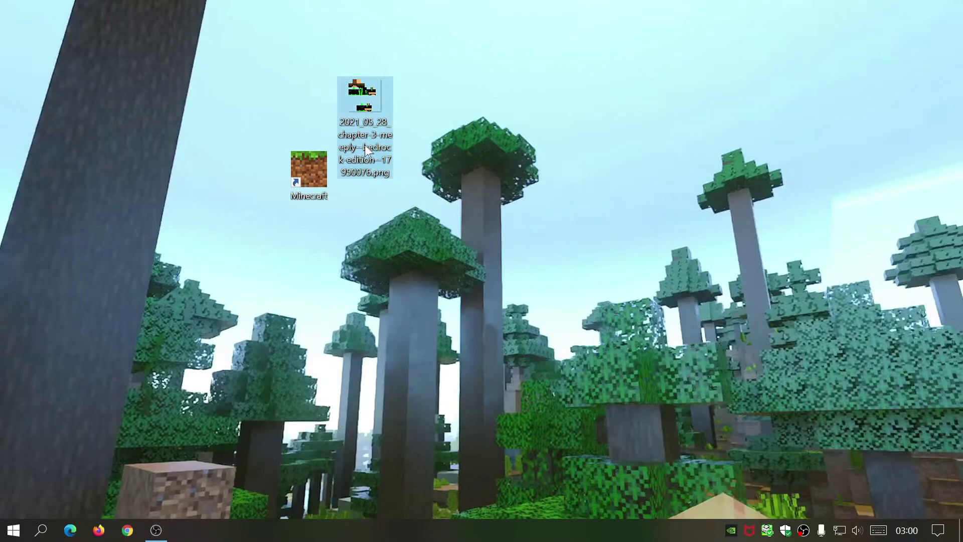
pyautogui.moveTo(374, 145)
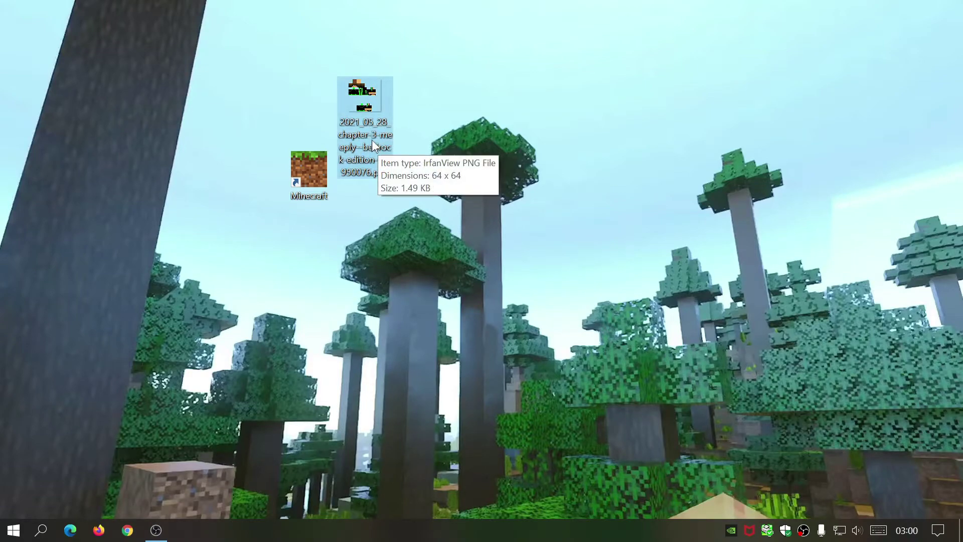
pyautogui.doubleClick(316, 184)
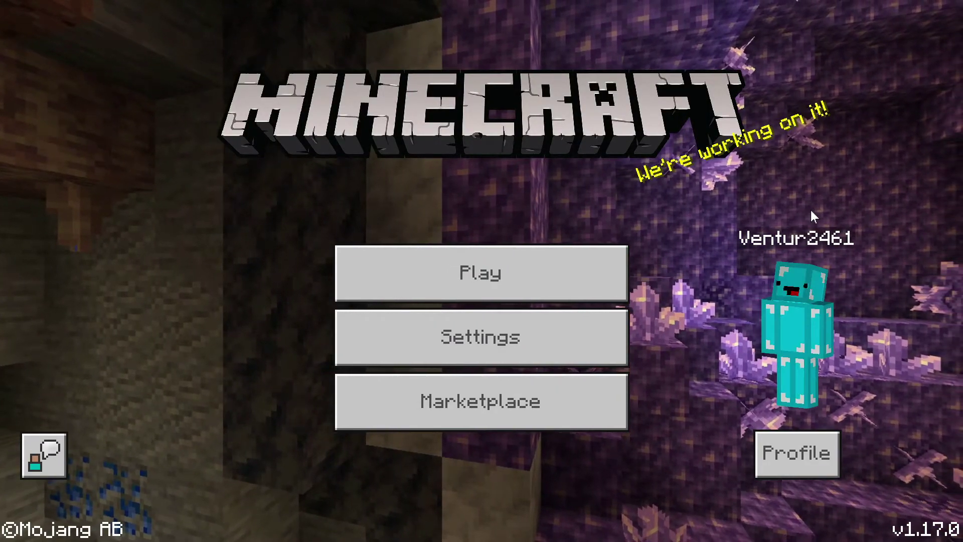
# Step: Import the chapter-3-meeply PNG through Profile, Classic Skins, Owned, Import and Choose New Skin
pyautogui.click(795, 455)
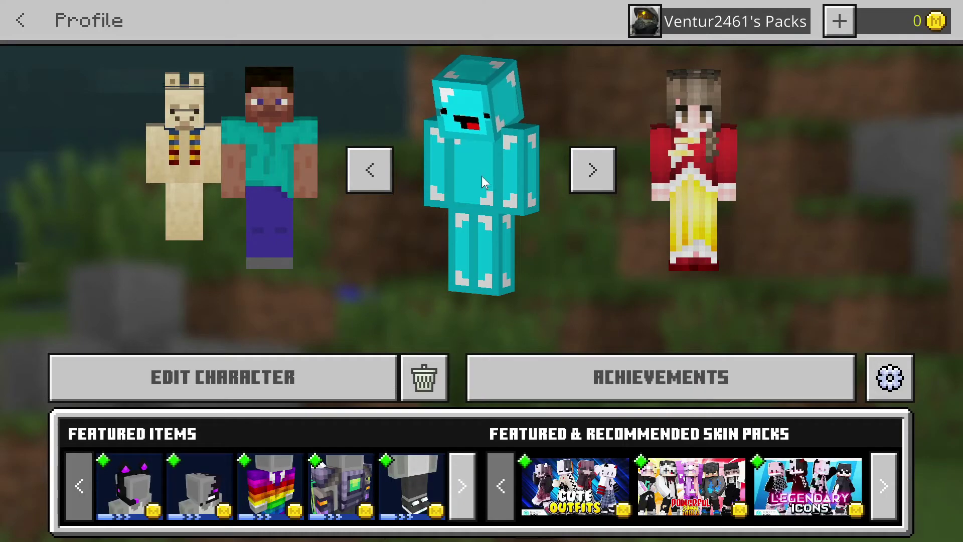
pyautogui.click(482, 172)
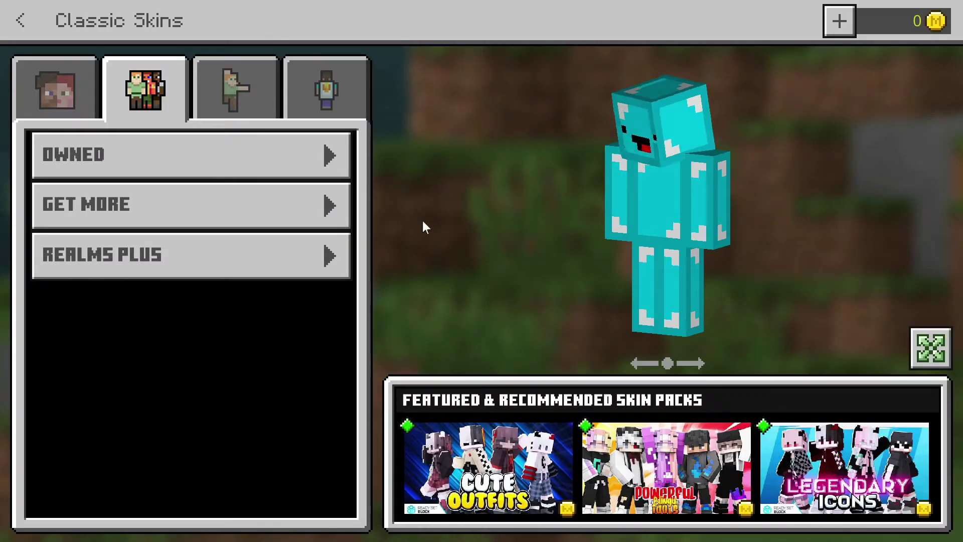
pyautogui.click(234, 145)
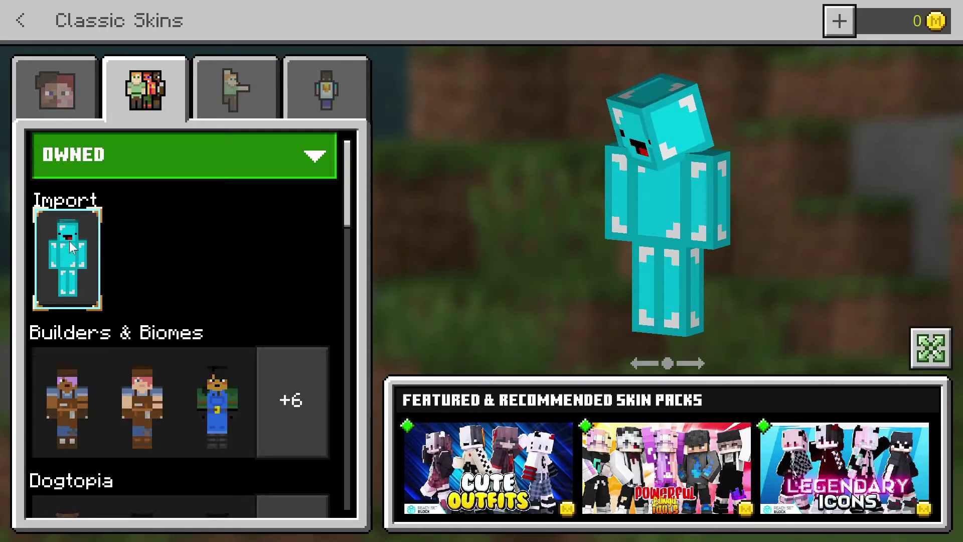
pyautogui.click(69, 220)
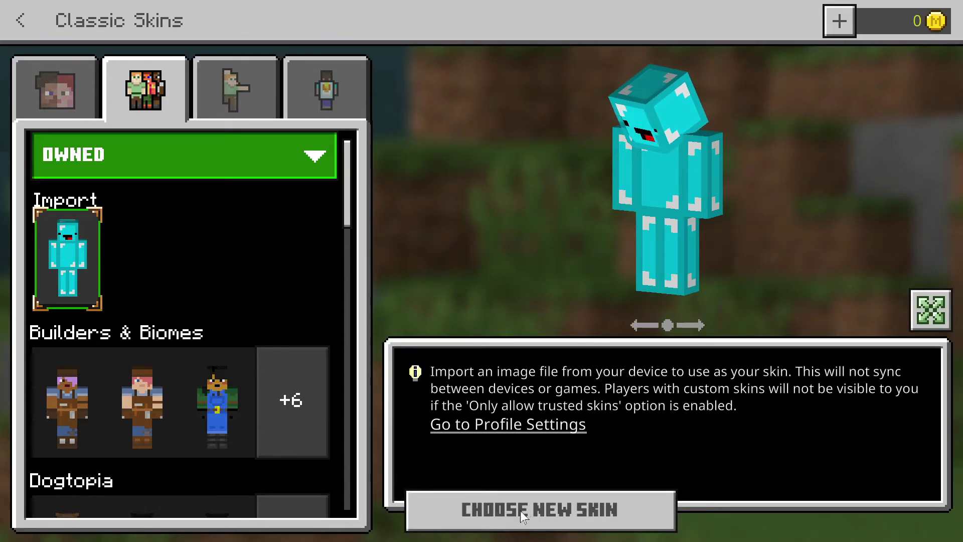
pyautogui.click(539, 515)
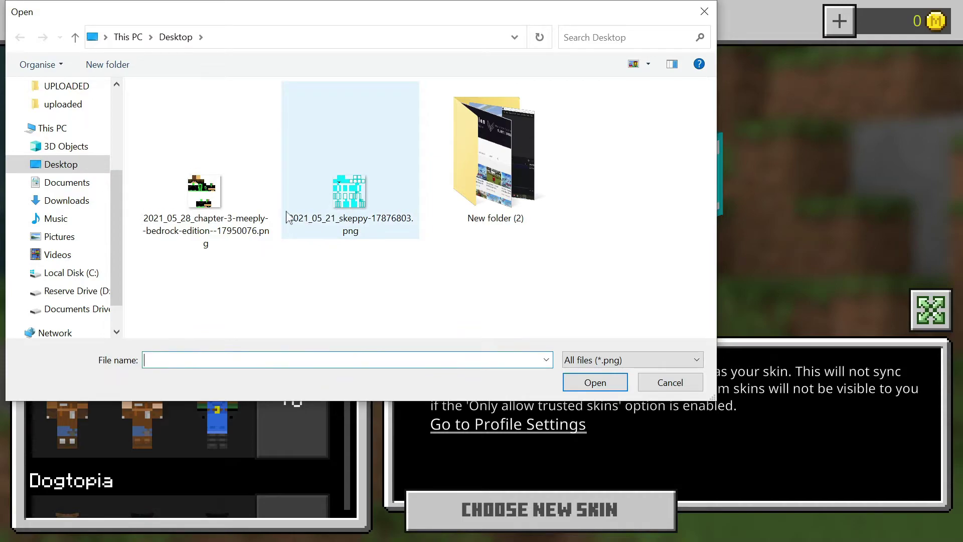
pyautogui.doubleClick(208, 242)
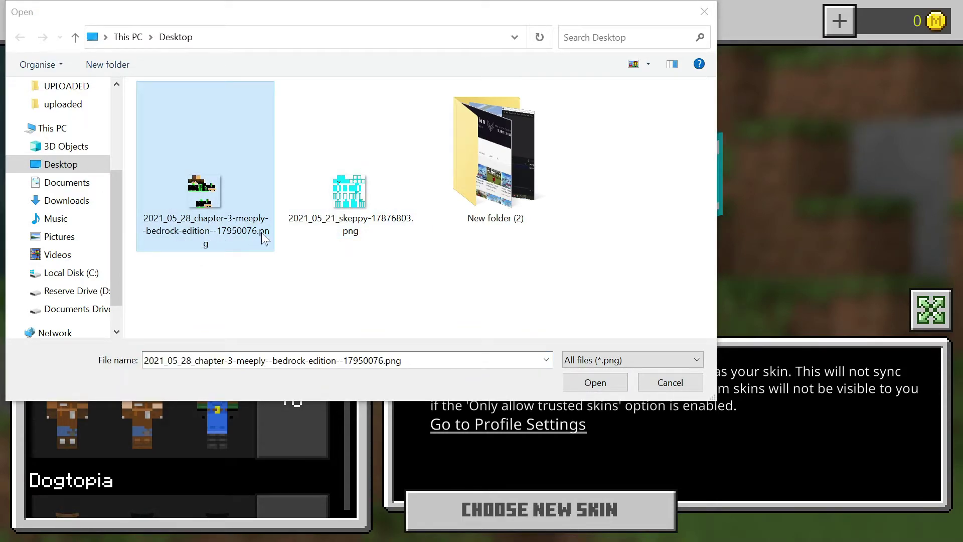
pyautogui.click(595, 382)
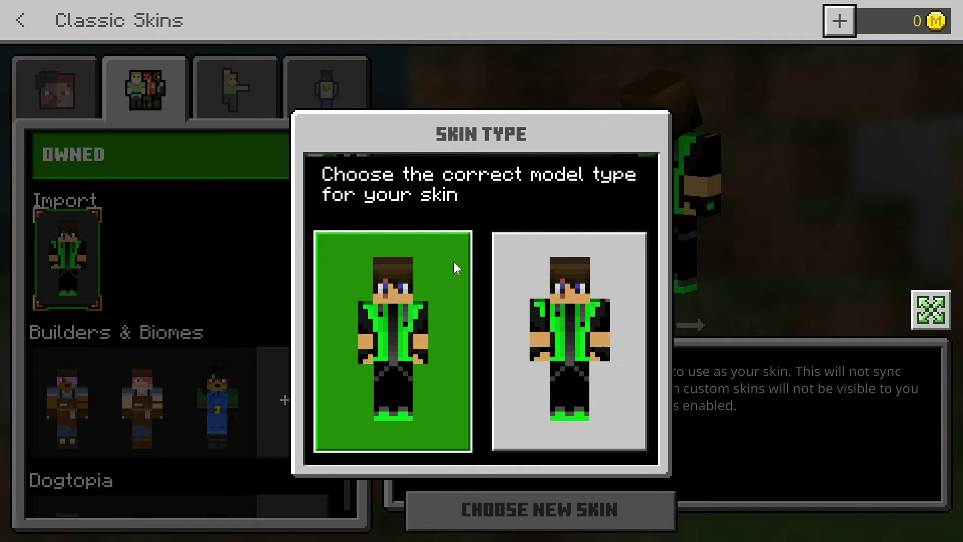
# Step: Give the imported Meeply skin the slim-armed model and back out to the main menu
pyautogui.click(579, 337)
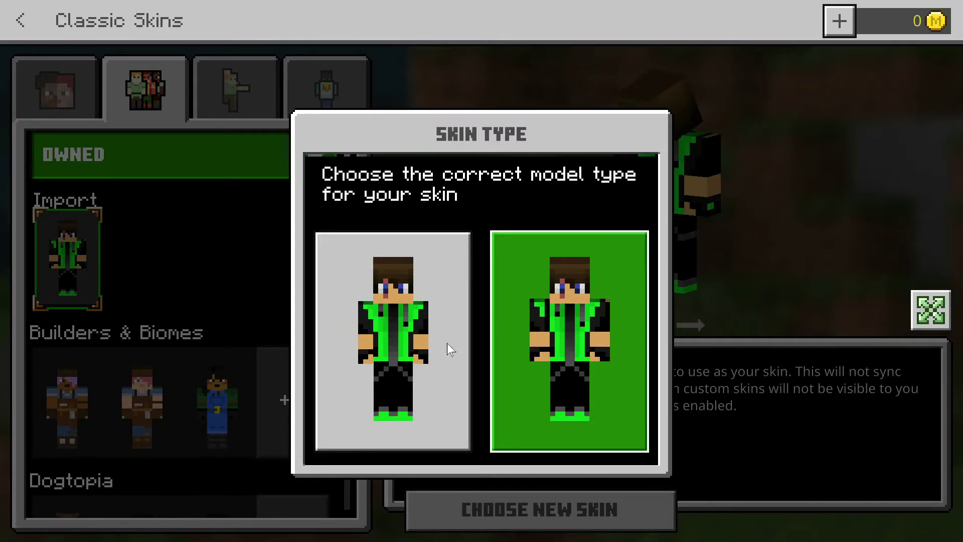
pyautogui.click(575, 354)
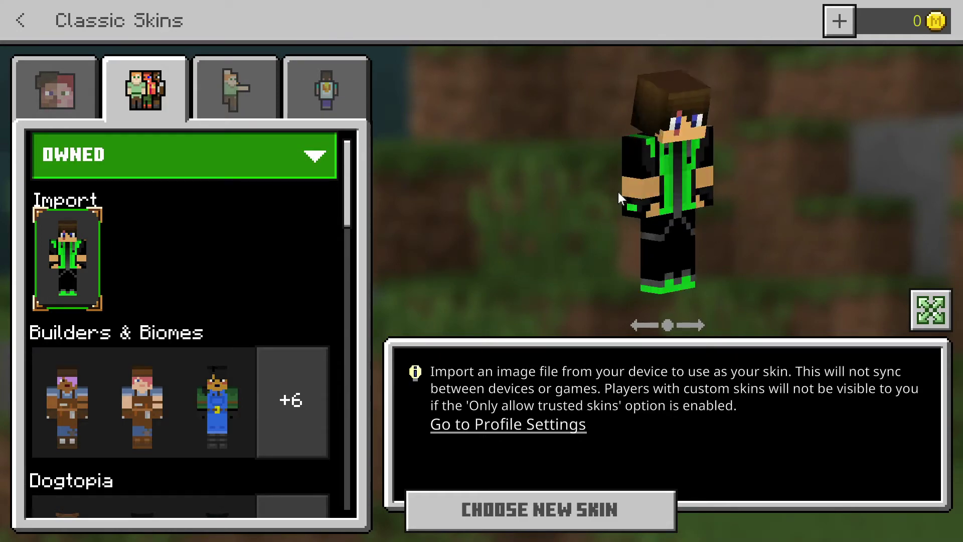
pyautogui.click(23, 24)
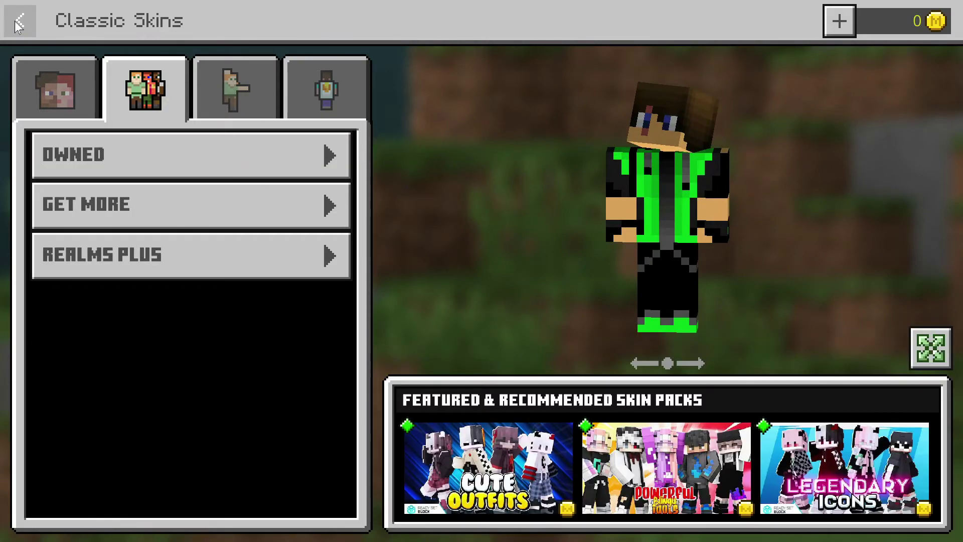
pyautogui.click(19, 25)
pyautogui.click(20, 25)
# Step: Create a default Survival world 'My World' and view the character's Meeply skin from the front
pyautogui.click(408, 269)
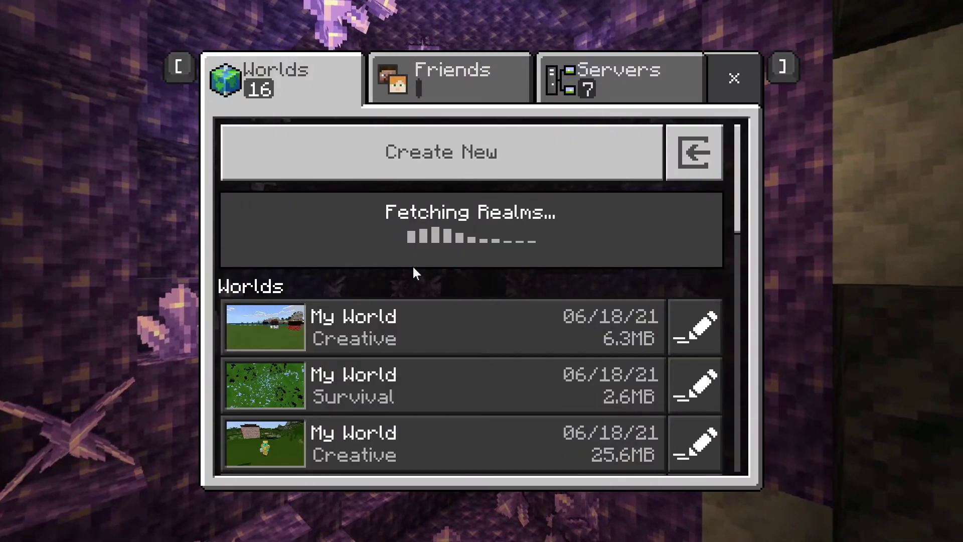
pyautogui.click(441, 160)
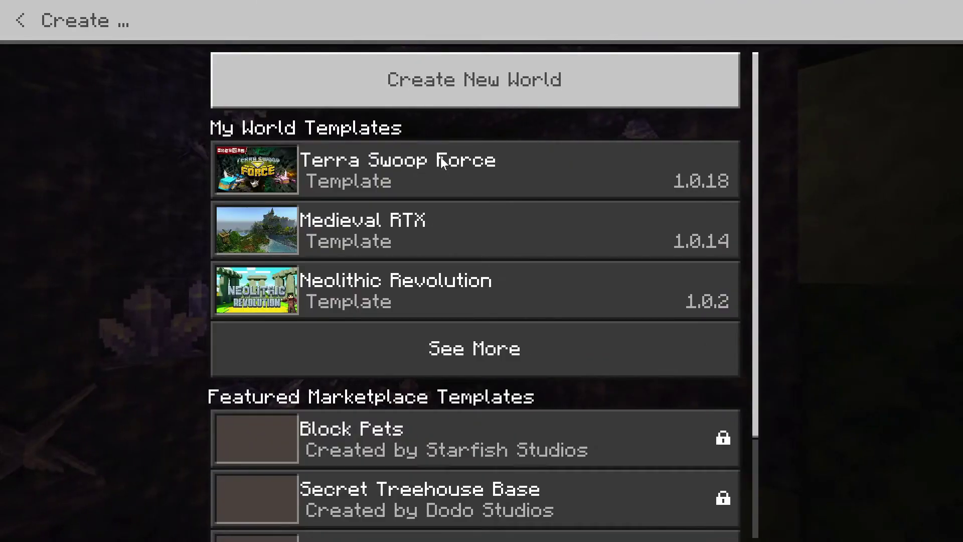
pyautogui.click(438, 85)
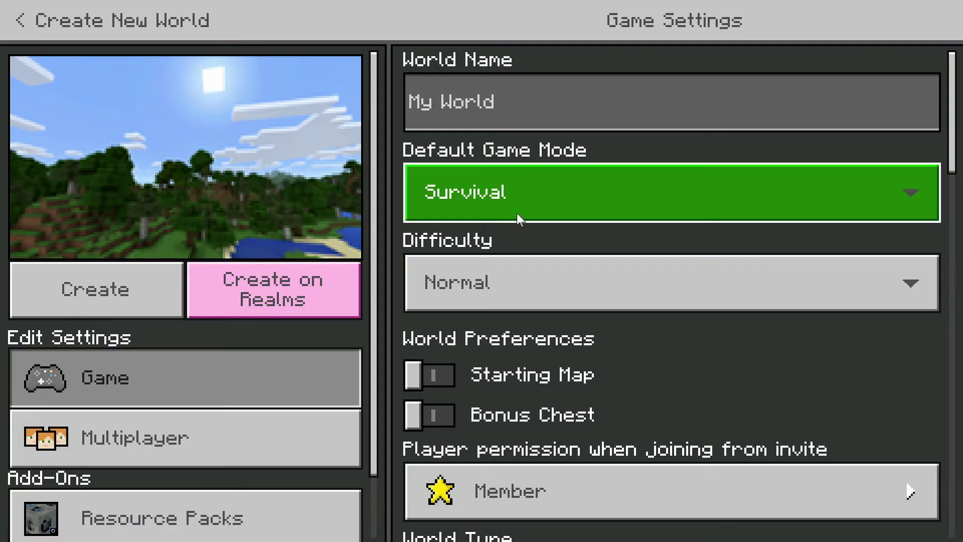
pyautogui.click(108, 299)
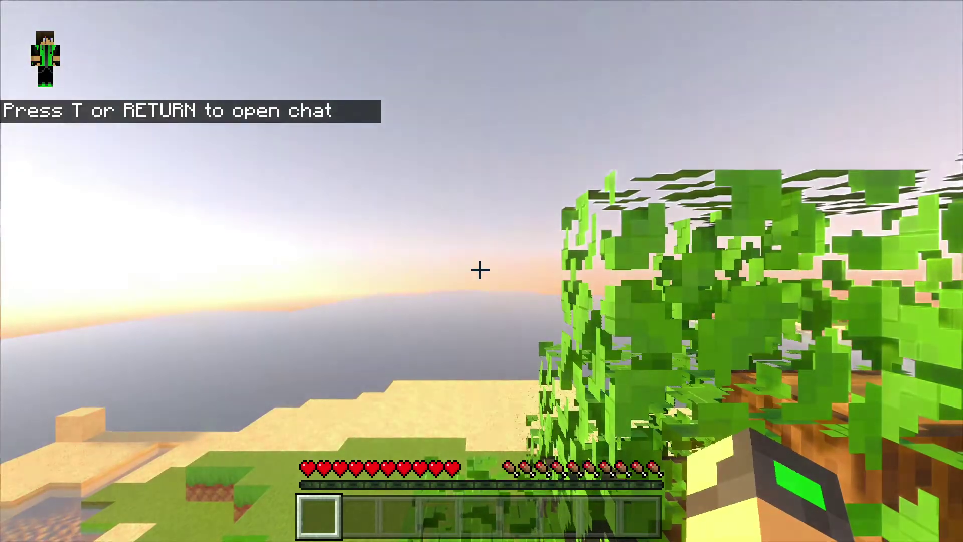
pyautogui.press('F5')
pyautogui.press('F5')
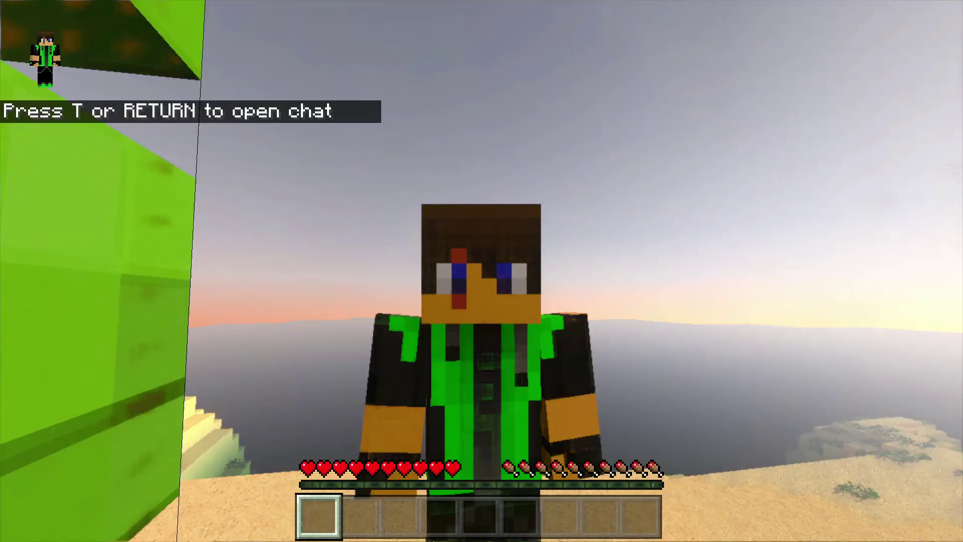